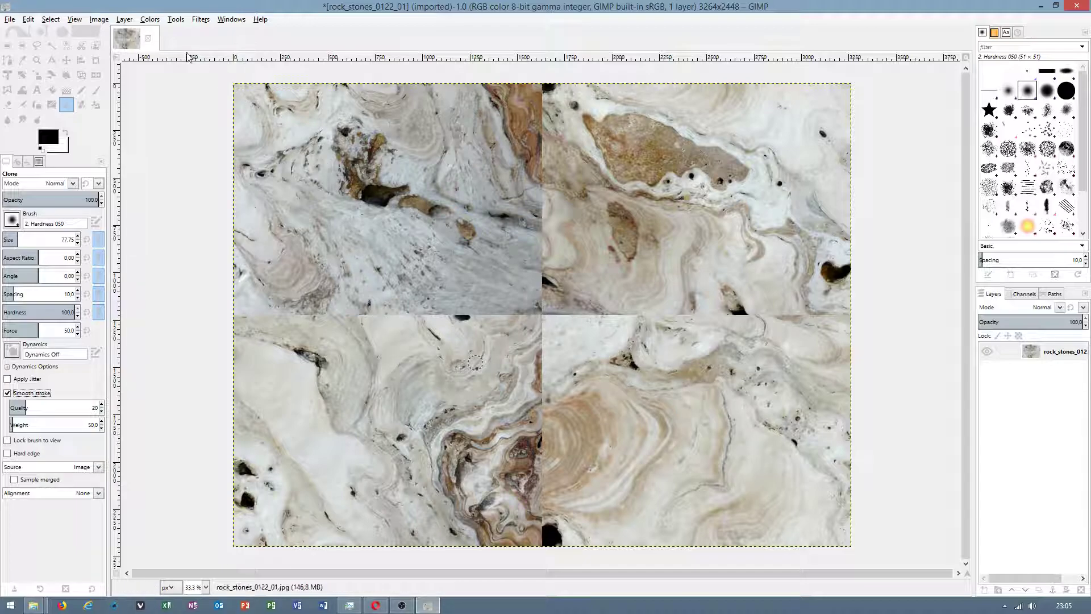
- Undo the previous half-size offset of the rock texture
key("ctrl+z")
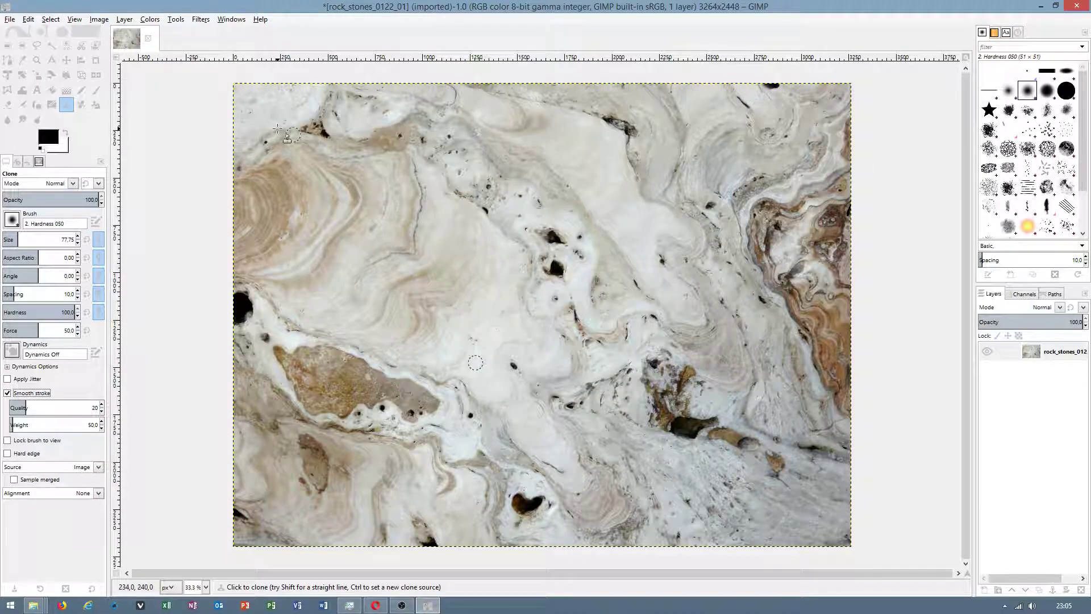
left_click(201, 19)
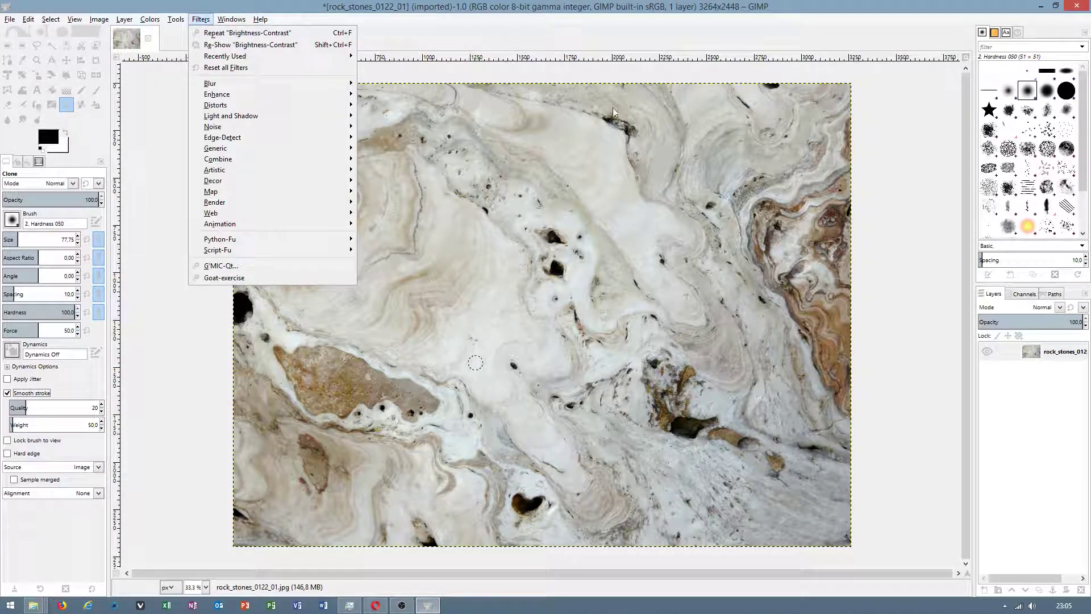
left_click(605, 79)
right_click(492, 336)
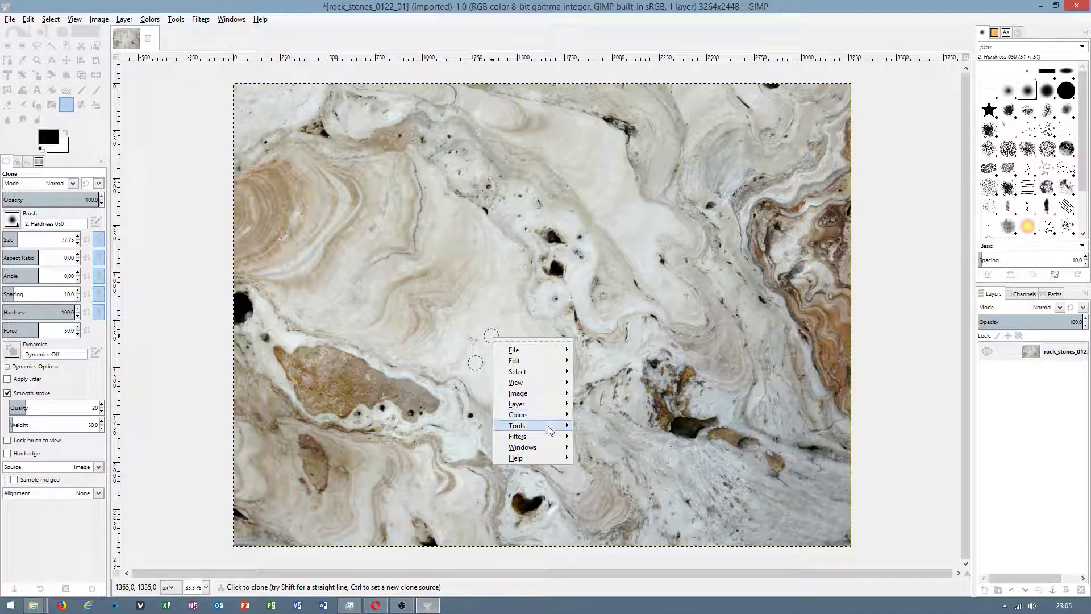
key("Escape")
key("Escape")
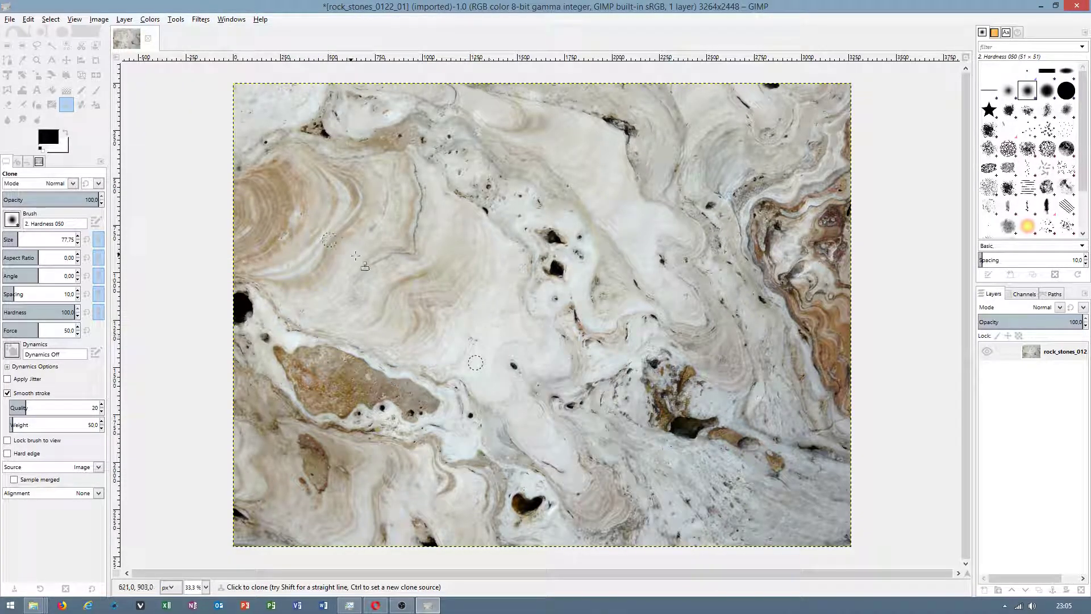
- Offset the layer by width/2 and height/2 with wrap-around
right_click(360, 253)
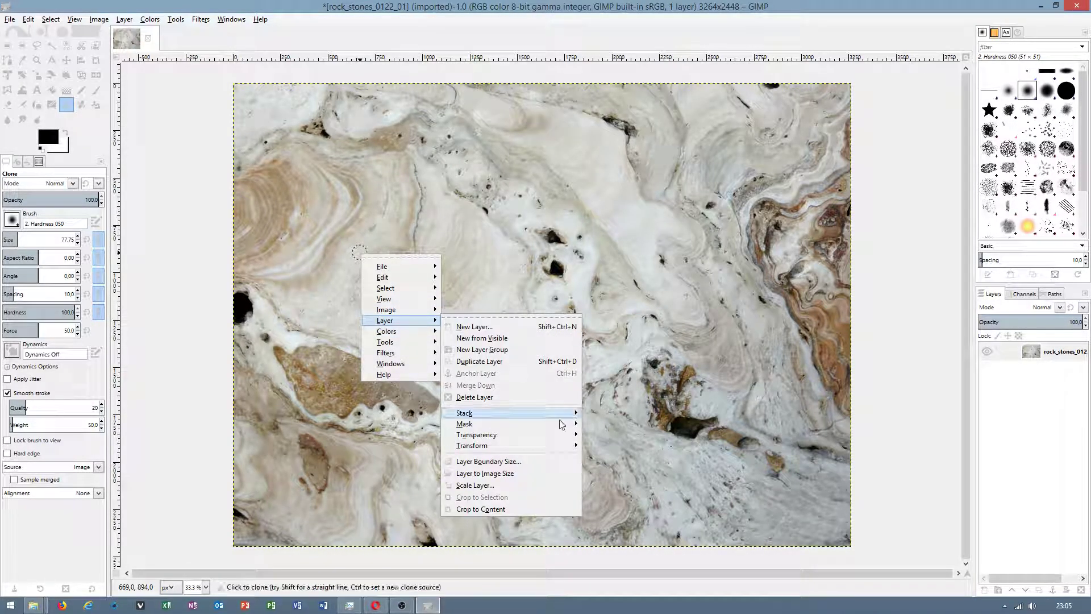
mouse_move(386, 321)
mouse_move(511, 447)
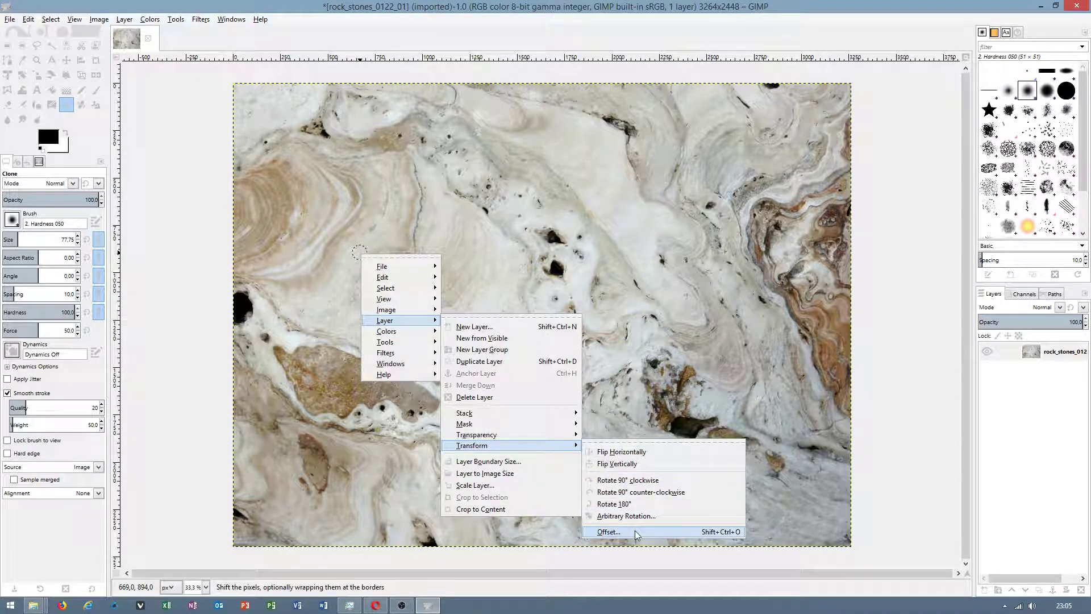
left_click(635, 531)
left_click(647, 483)
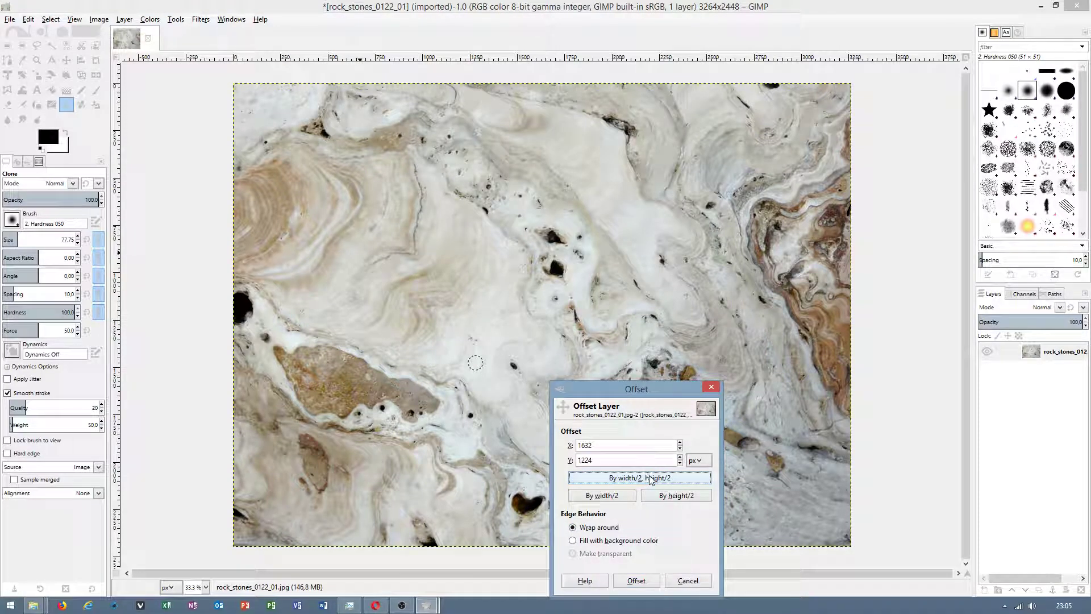
left_click(634, 581)
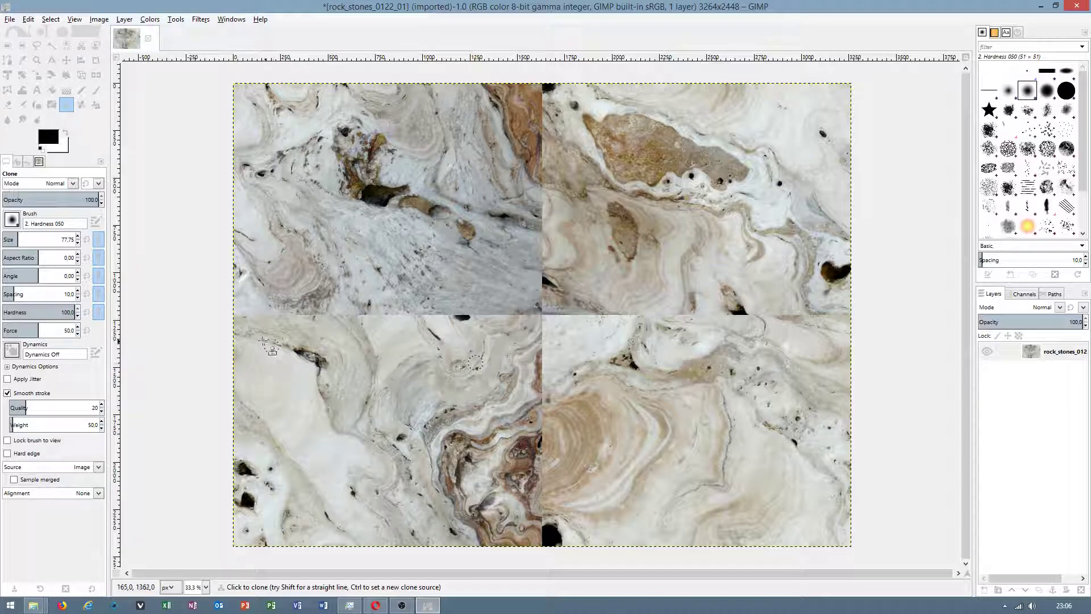
- Clone briefly over the horizontal seam, then set the brush to hardness ~15, size ~102, wide aspect
key("ctrl")
left_click_drag(460, 317, 307, 317)
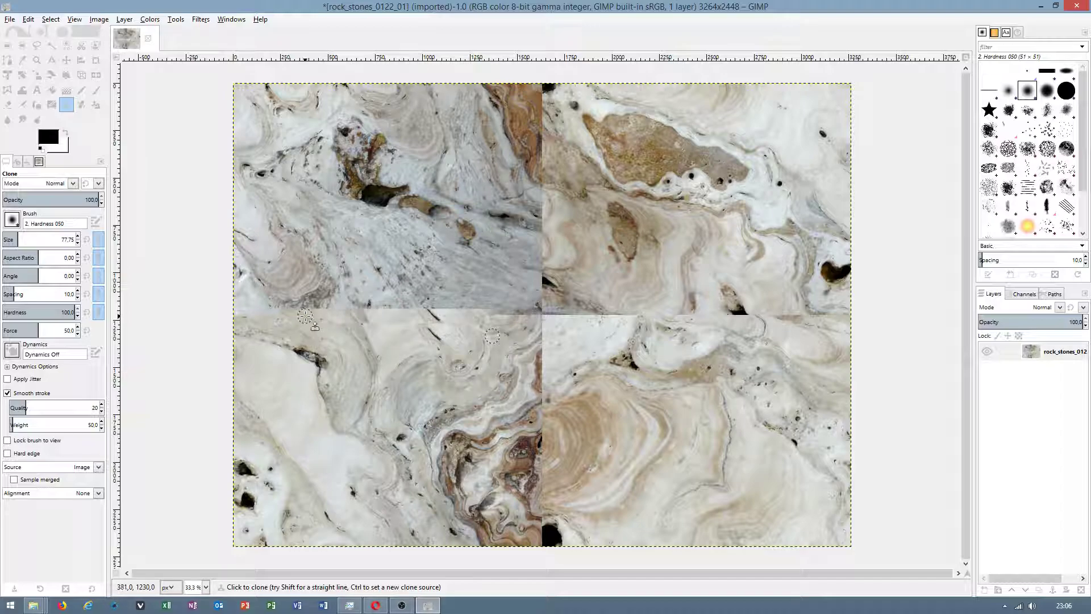
left_click_drag(68, 312, 18, 312)
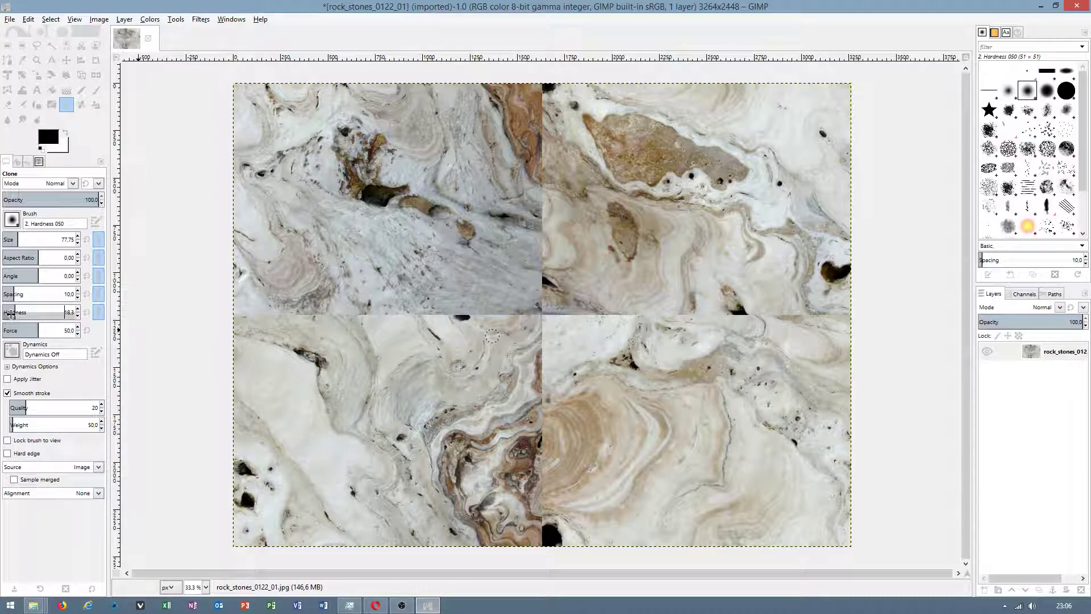
left_click_drag(7, 312, 25, 312)
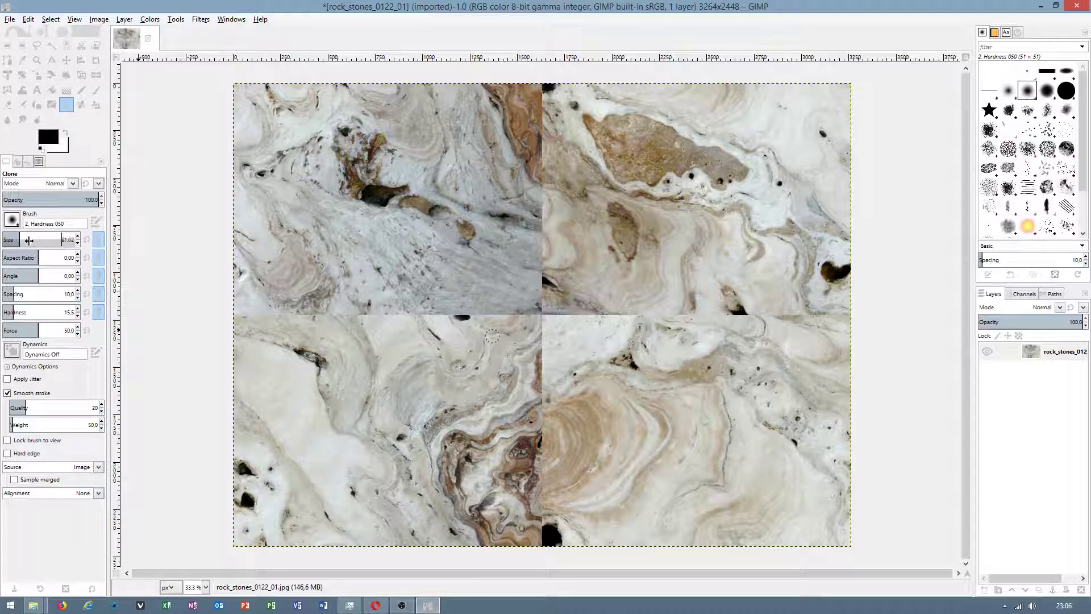
mouse_move(28, 240)
left_mouse_down()
mouse_move(26, 258)
mouse_move(50, 260)
left_mouse_up()
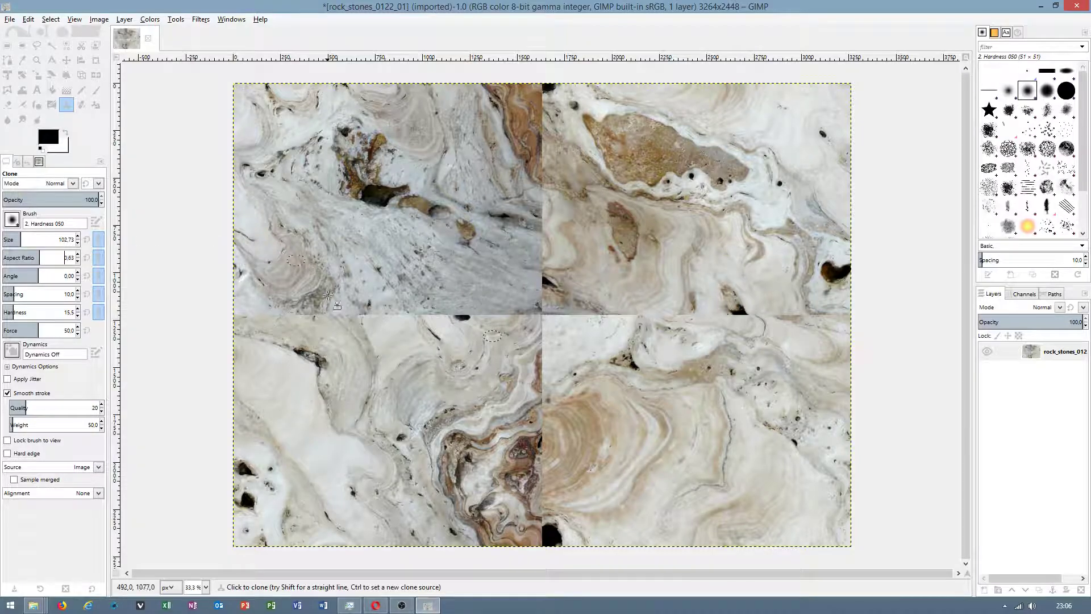
left_click_drag(39, 260, 27, 256)
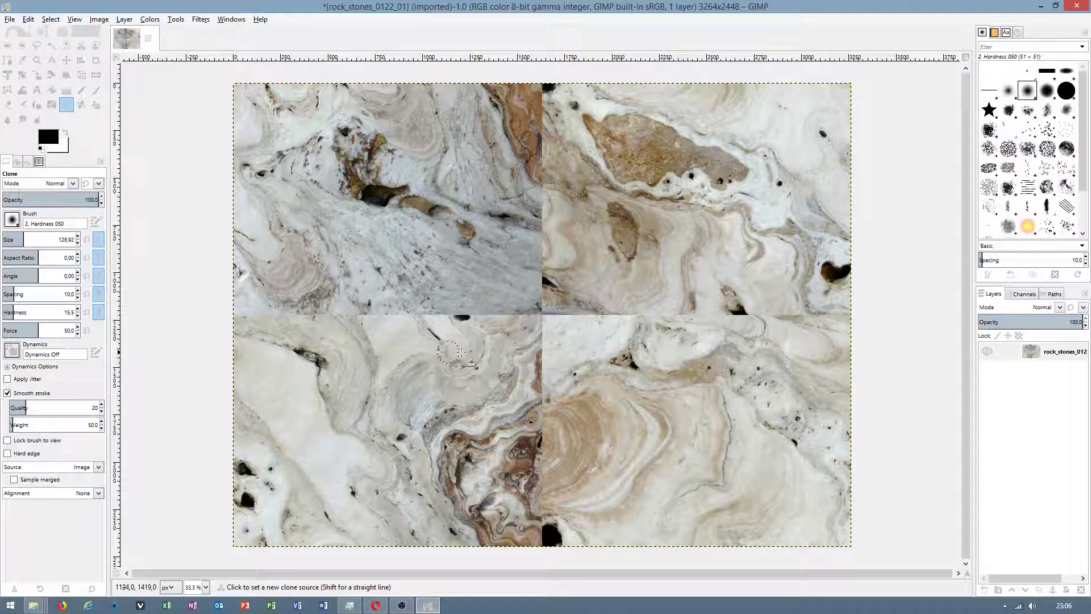
- Clone over the horizontal seam and enlarge the brush to about 224
left_click_drag(245, 318, 835, 317)
left_click(567, 350, "ctrl")
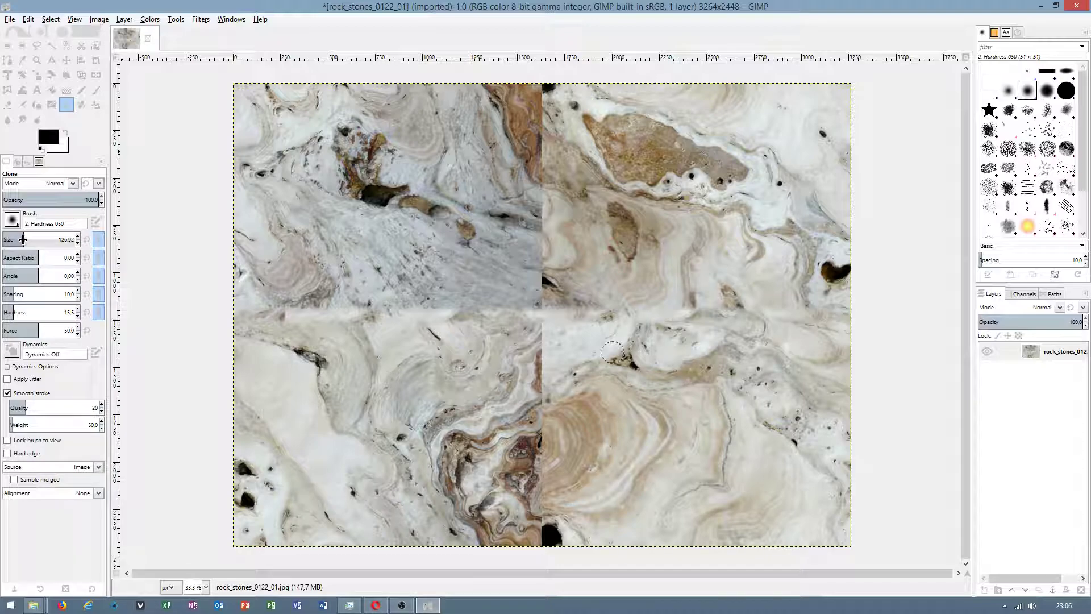
left_click_drag(22, 239, 32, 240)
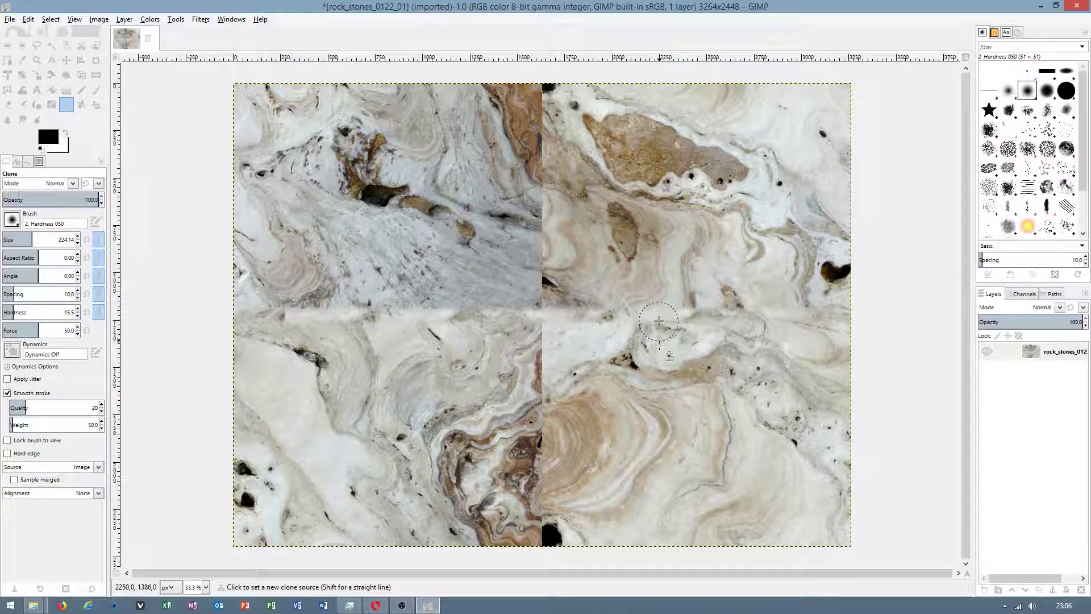
- Clone over the vertical seam, covering the dark spot at the top and the blot at the bottom
left_click(662, 514, "ctrl")
left_click_drag(548, 101, 602, 153)
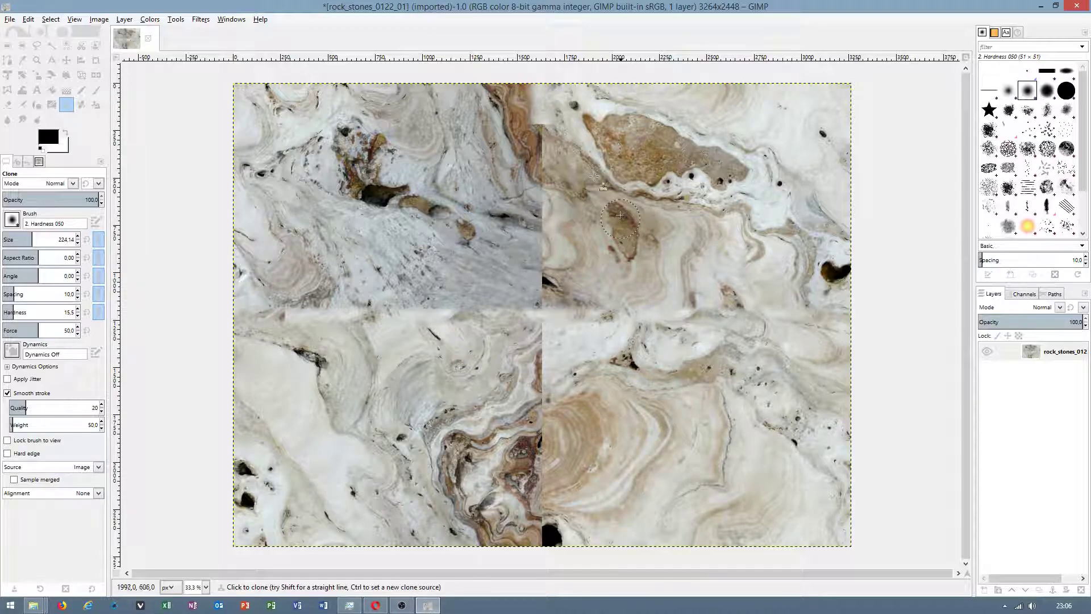
mouse_move(539, 101)
left_mouse_down()
mouse_move(543, 460)
mouse_move(558, 512)
left_mouse_up()
left_click(674, 512, "ctrl")
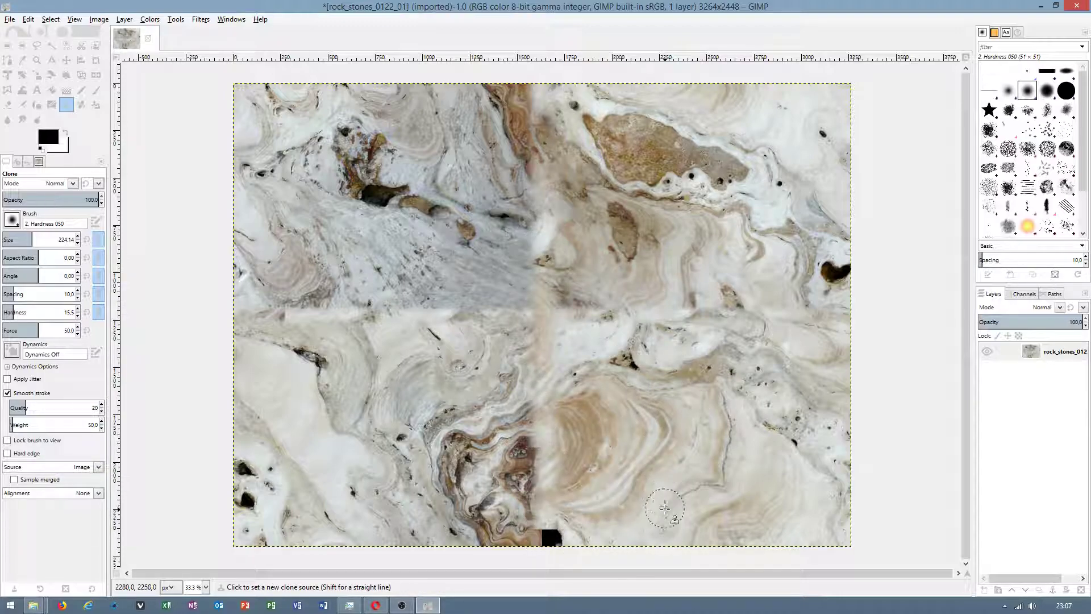
mouse_move(563, 469)
left_mouse_down()
mouse_move(542, 525)
mouse_move(554, 548)
mouse_move(533, 503)
left_mouse_up()
left_click(602, 482, "ctrl")
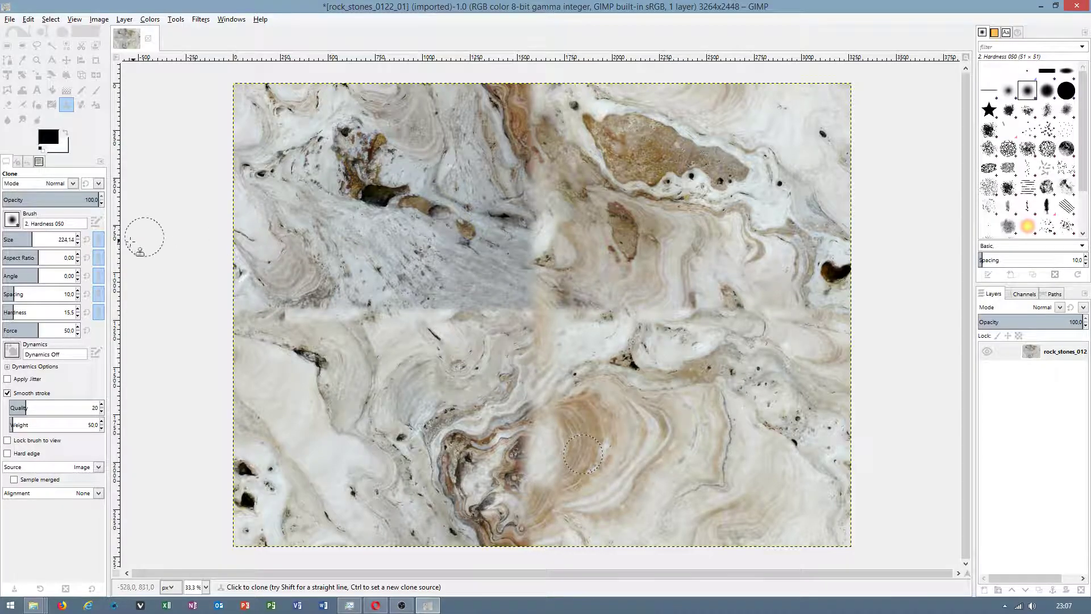
- Rectangle-select the right half from the seam top to the bottom-right corner, then copy and paste it
left_click(38, 47)
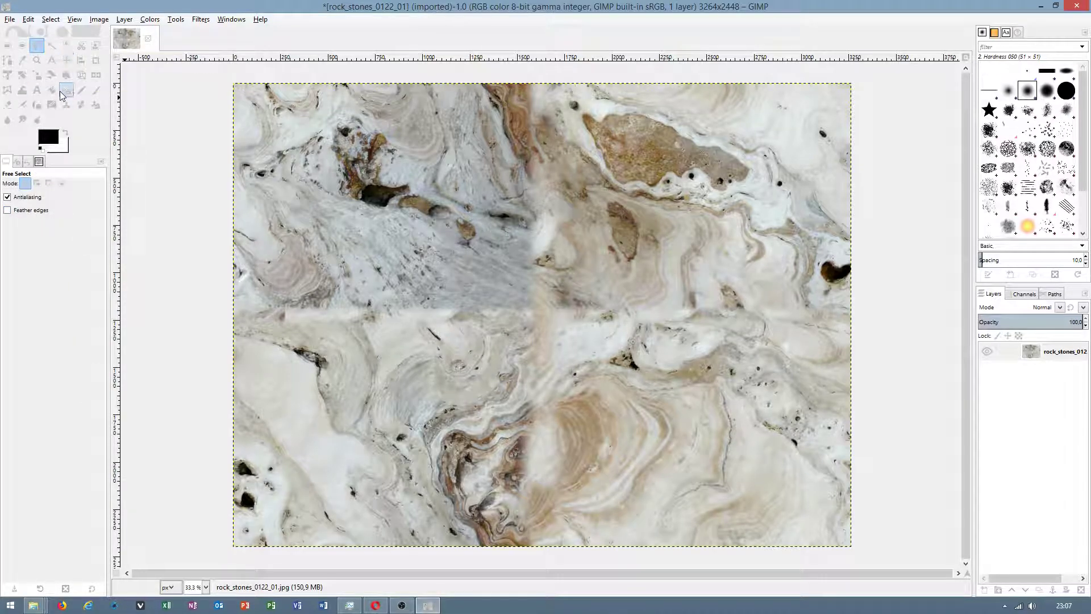
left_click(7, 46)
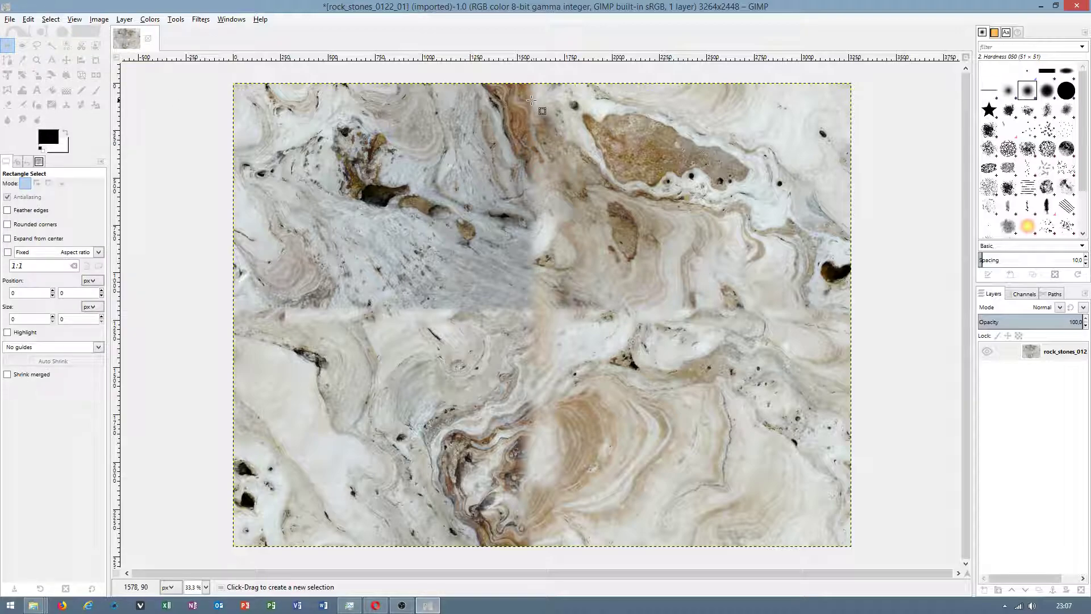
left_click_drag(538, 84, 858, 556)
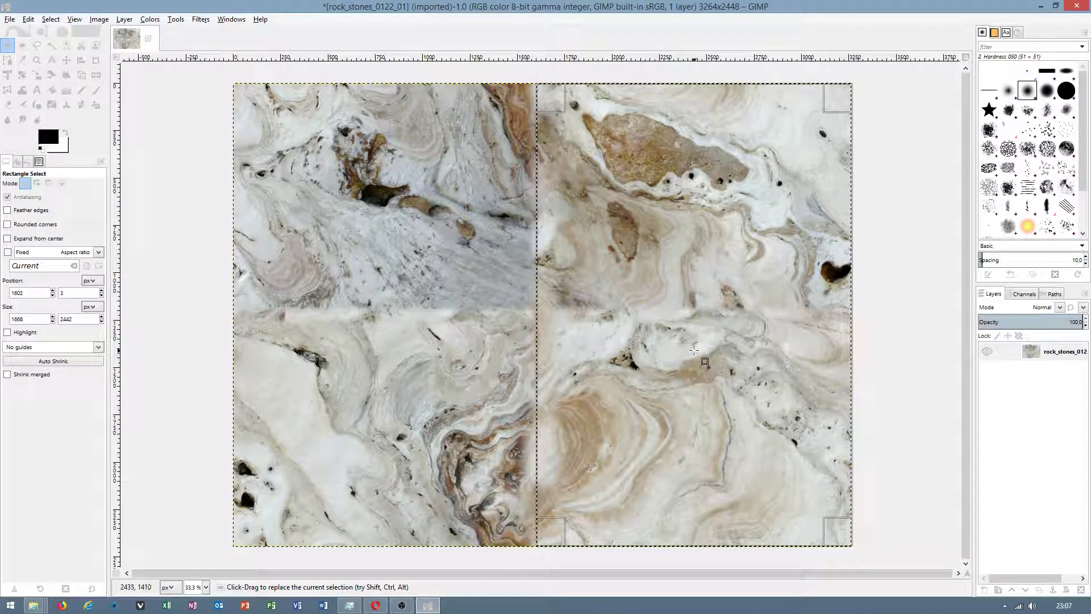
key("ctrl+c")
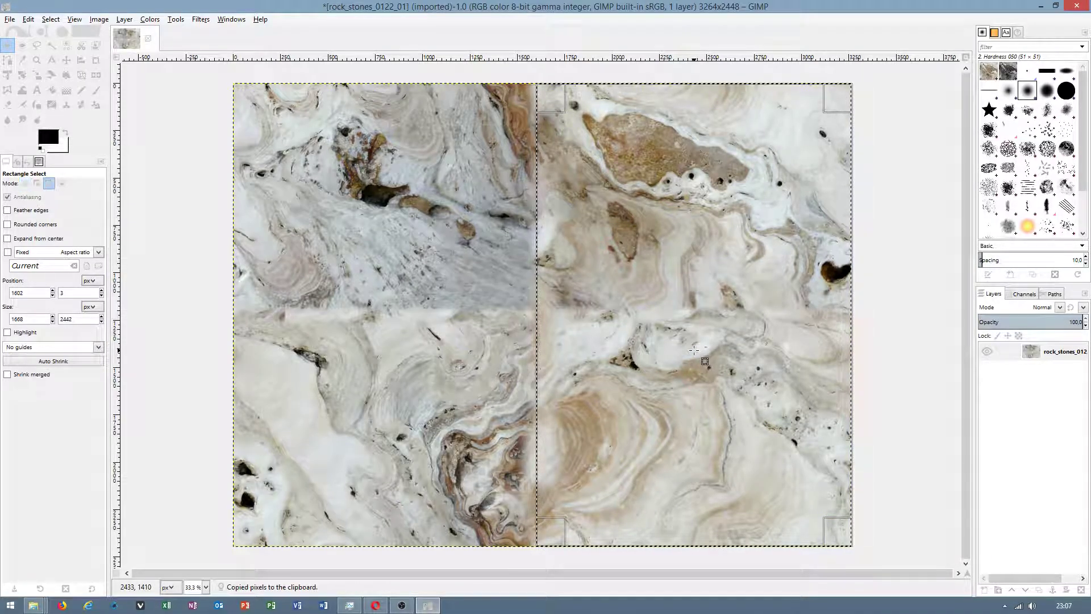
key("ctrl+v")
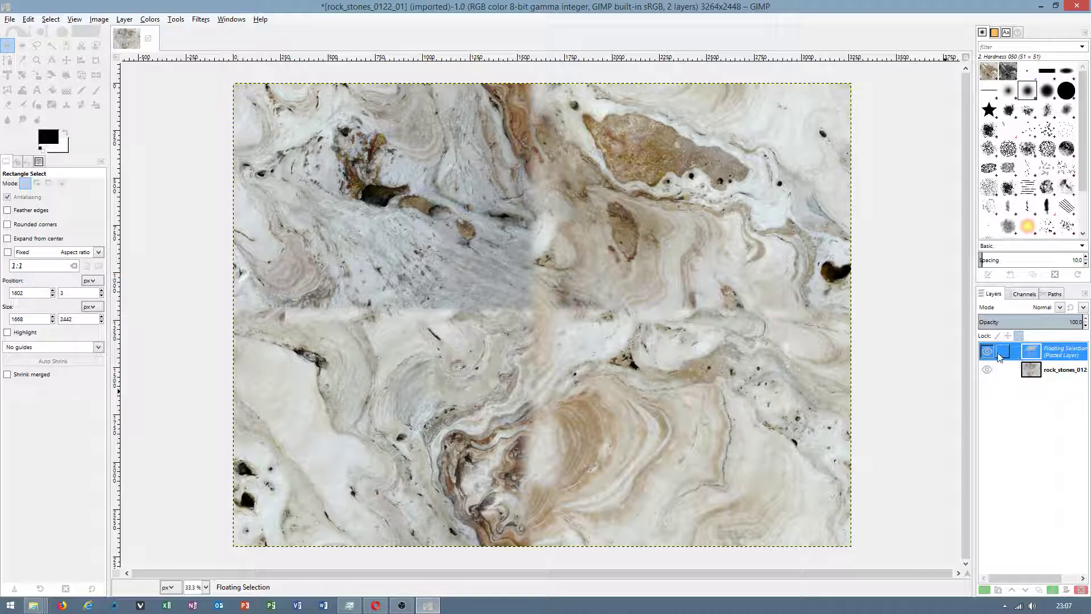
- Slide the pasted right-half copy over the left half, aligned with the top edge
left_click_drag(547, 91, 535, 100)
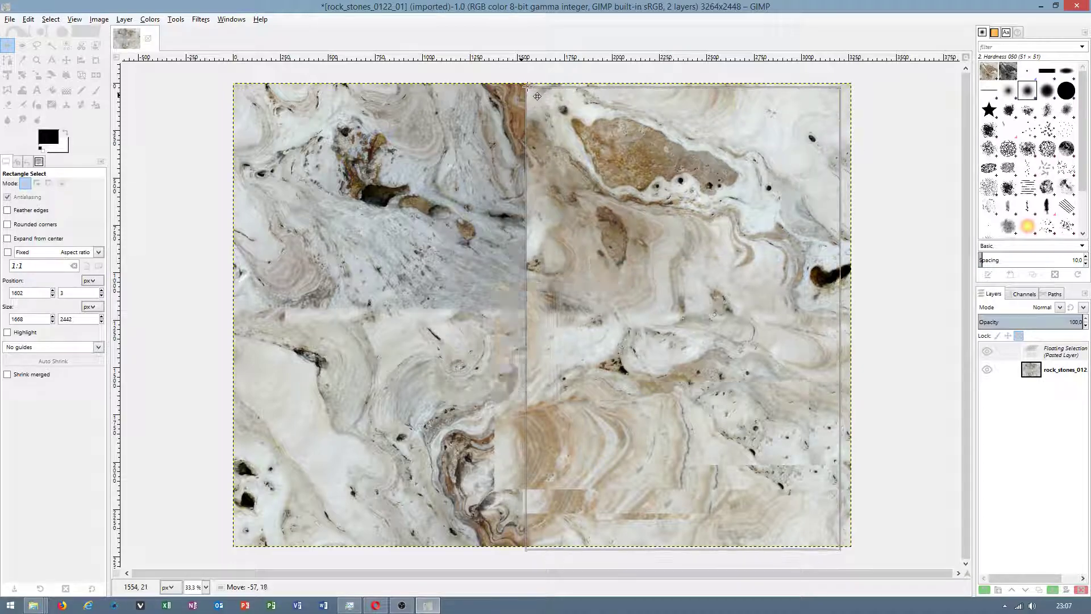
left_click_drag(535, 100, 536, 93)
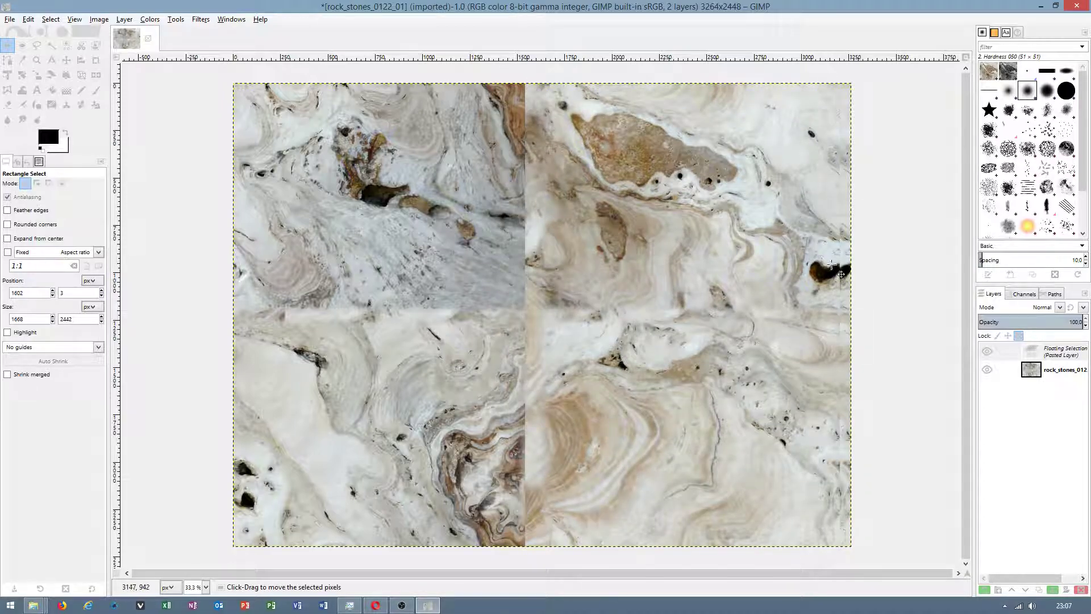
left_click_drag(786, 276, 800, 276)
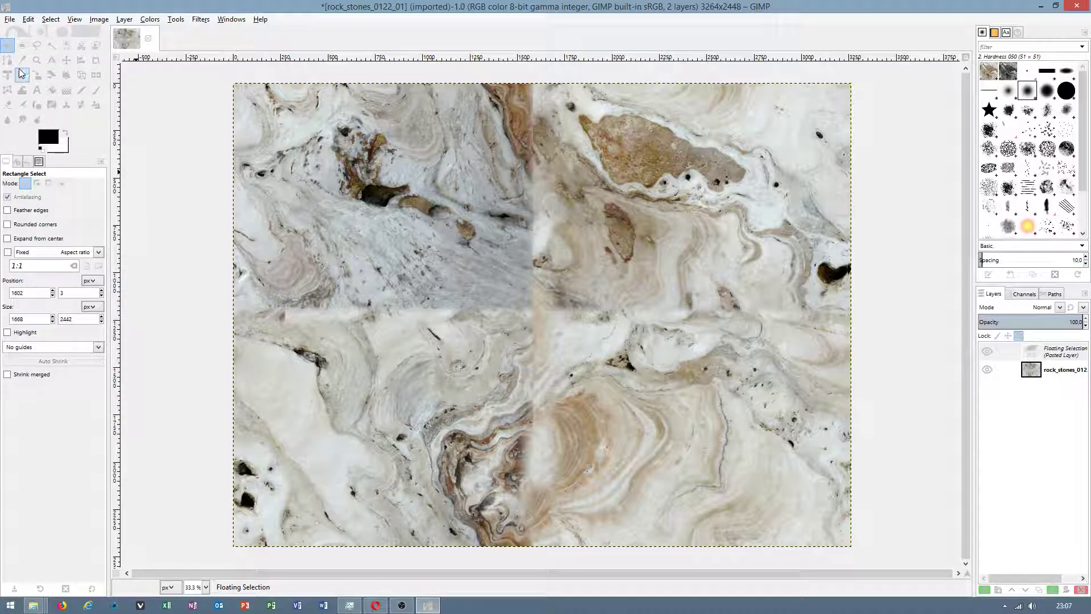
left_click(66, 60)
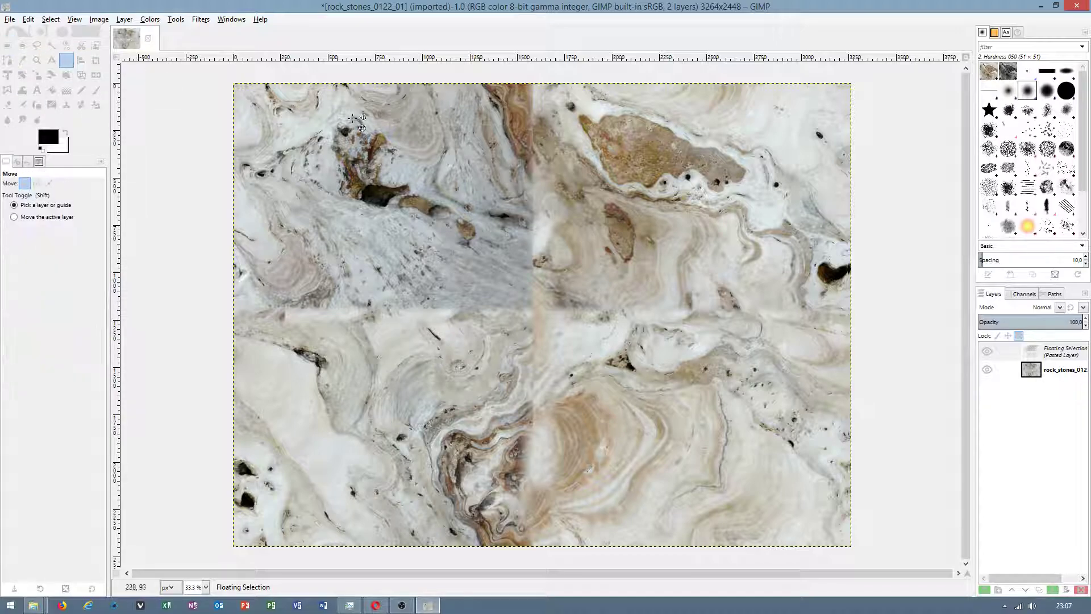
left_click_drag(795, 238, 782, 311)
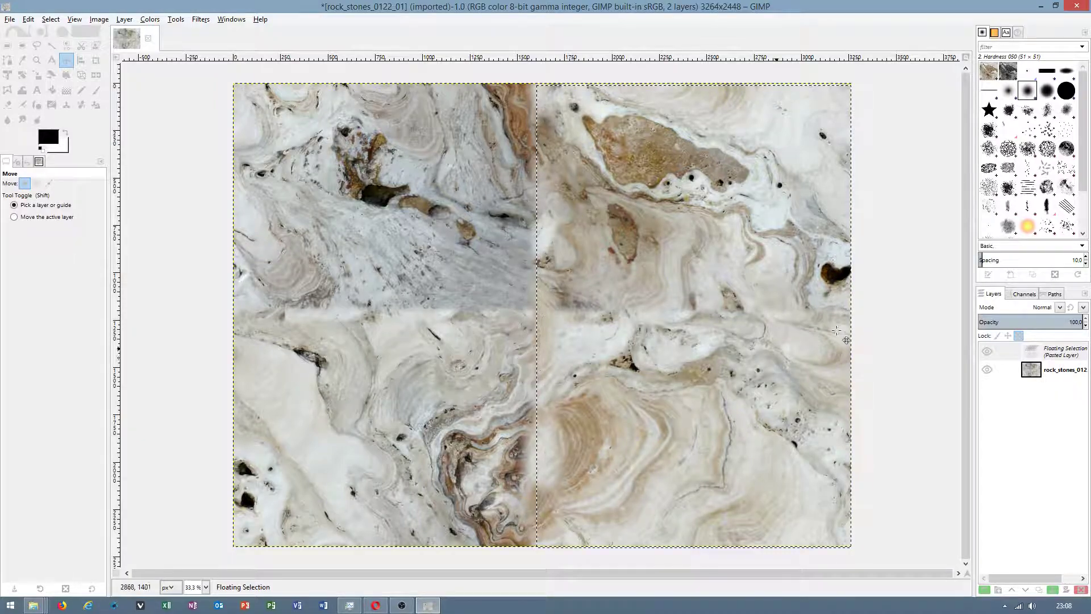
left_click_drag(800, 252, 467, 250)
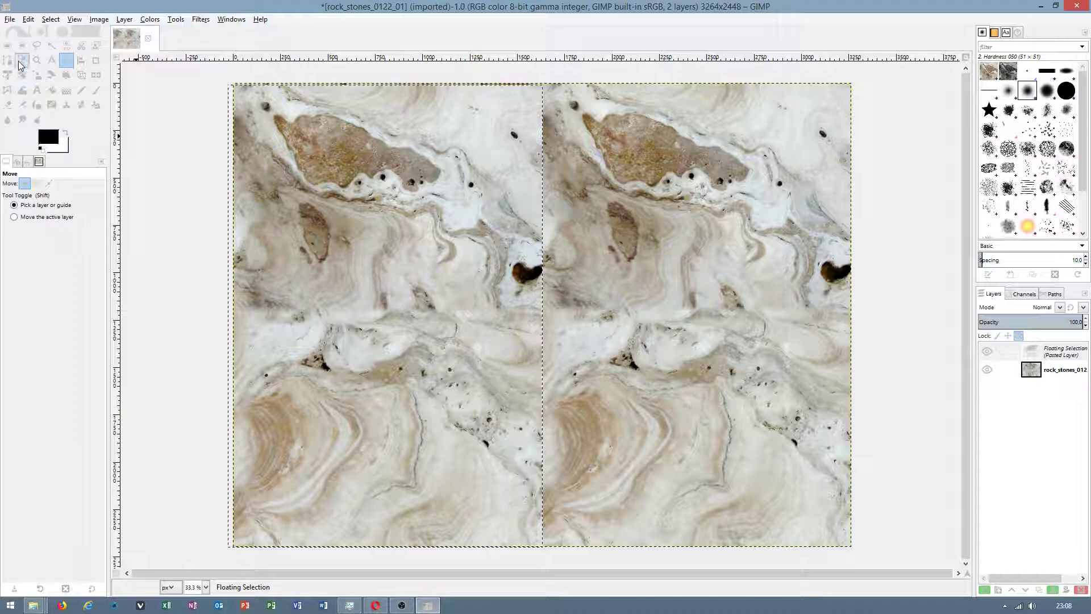
- Anchor the floating pasted half onto the texture layer (Ctrl+H)
right_click(289, 198)
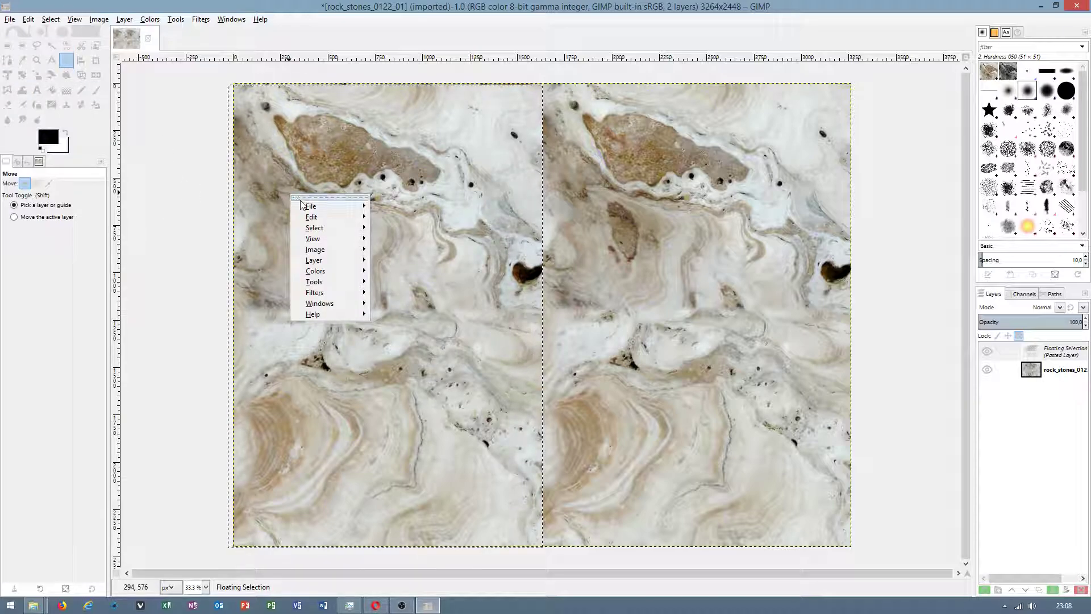
mouse_move(315, 228)
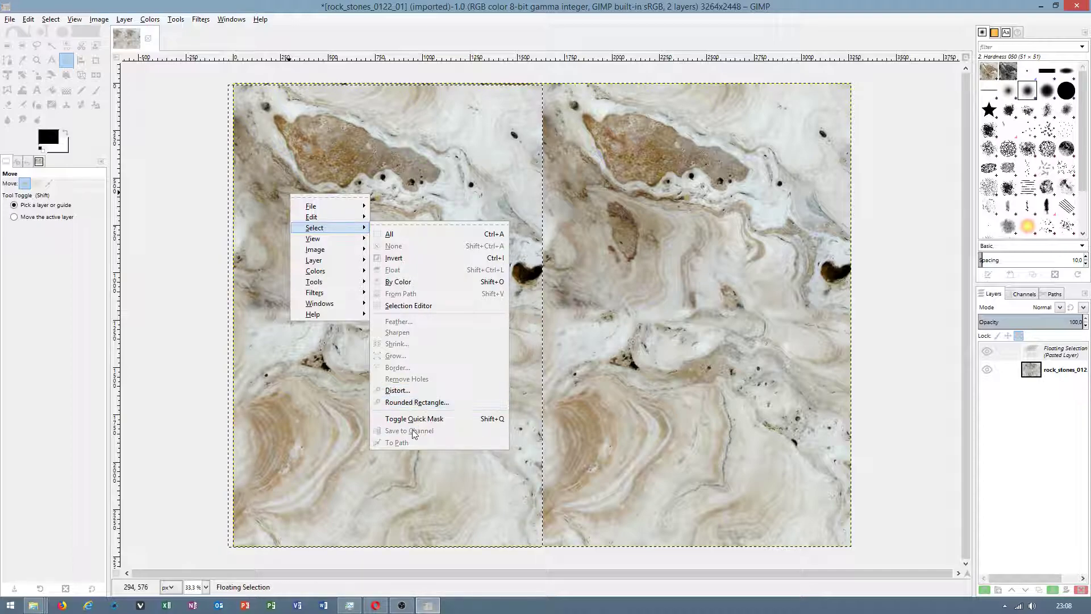
left_click(393, 235)
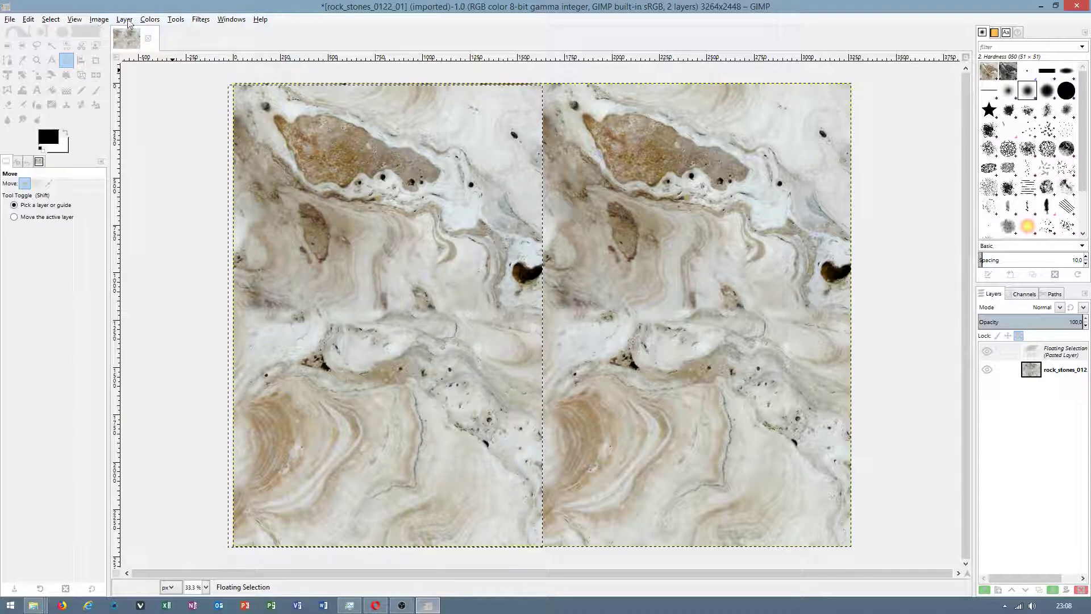
left_click(50, 21)
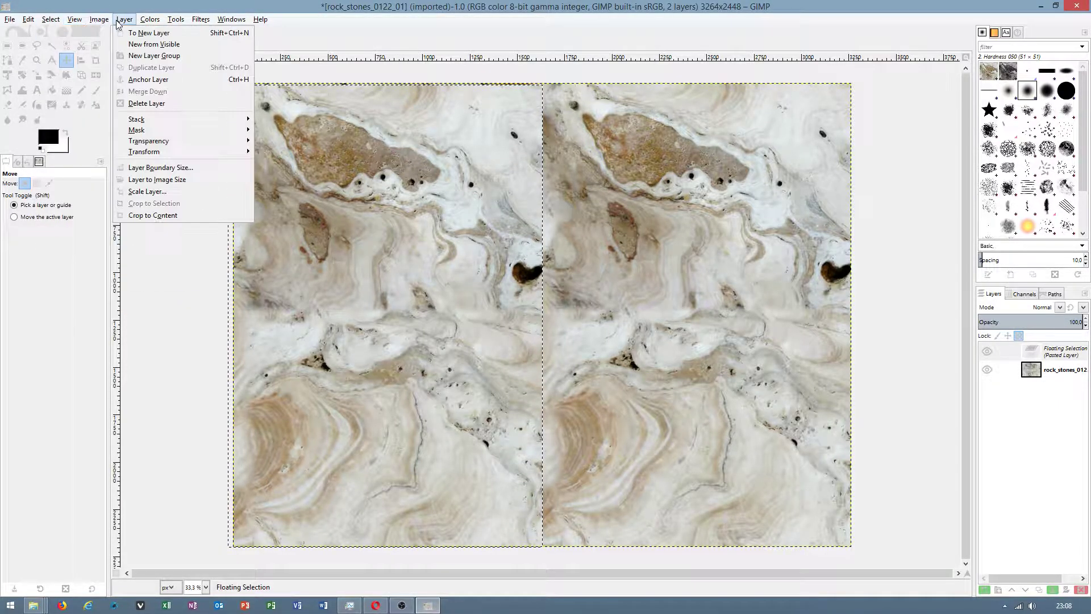
left_click(426, 258)
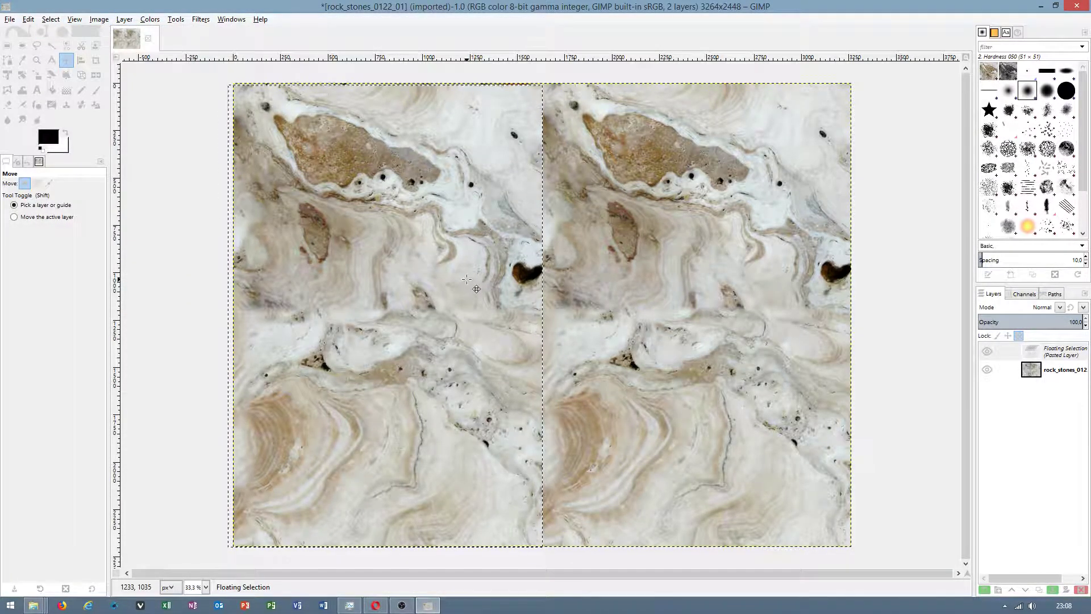
left_click(611, 245)
right_click(603, 239)
key("Escape")
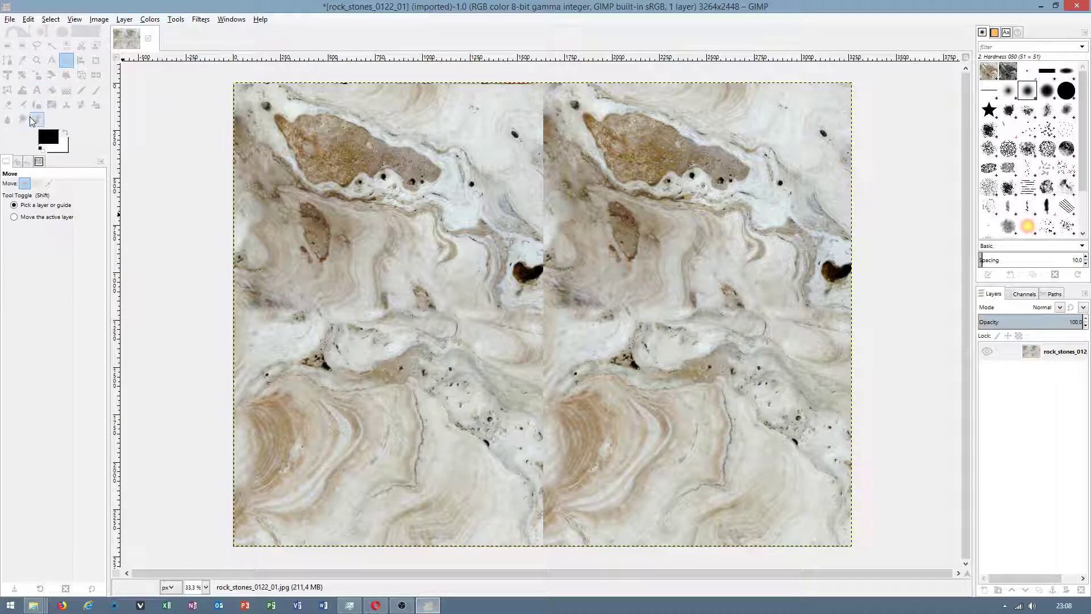
- Select the Clone tool with a smaller brush size
left_click(67, 104)
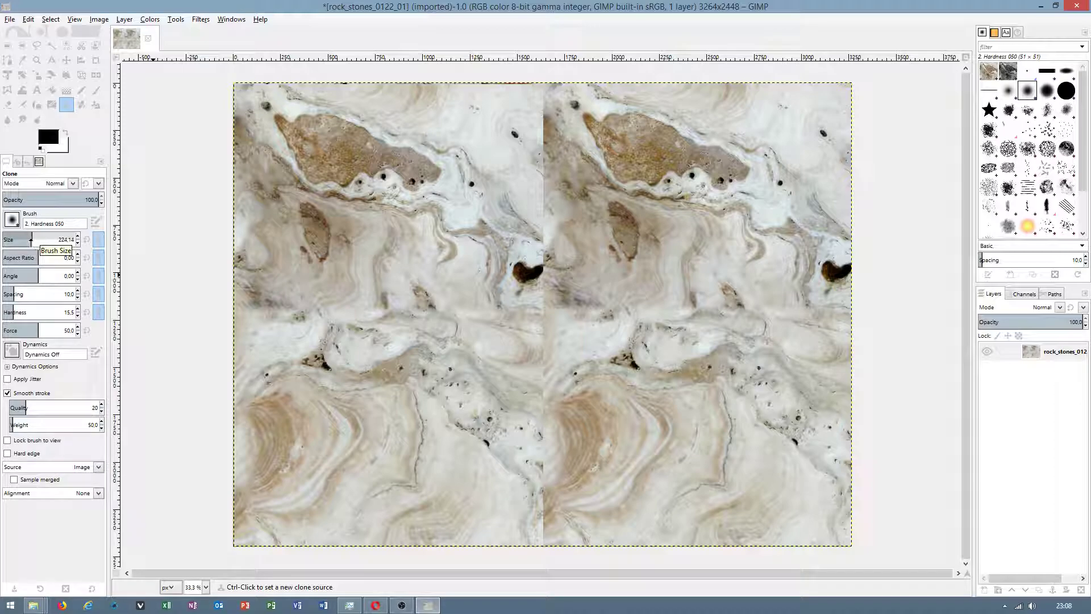
left_click_drag(31, 240, 30, 240)
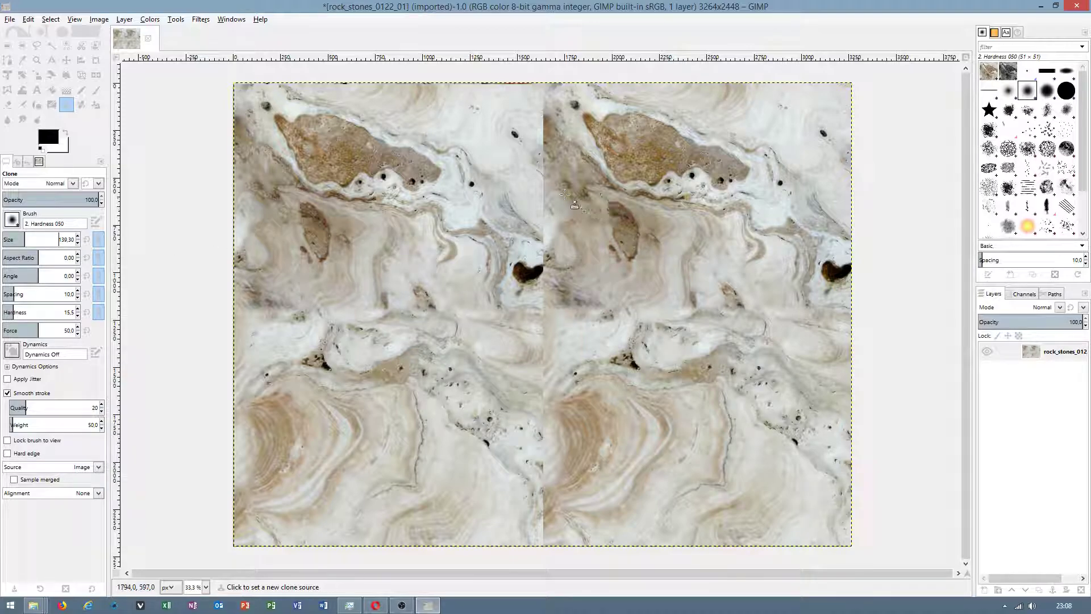
key("ctrl")
- Clone over the central vertical seam from top to bottom, resetting sources along the way
left_click_drag(538, 92, 550, 244)
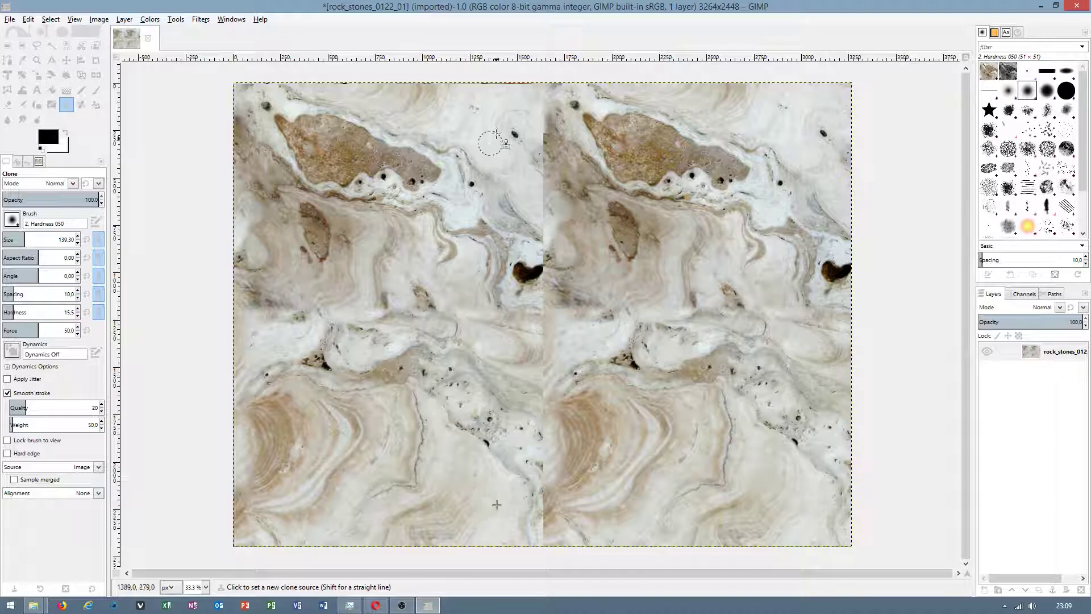
left_click(495, 145, "ctrl")
left_click_drag(543, 126, 543, 431)
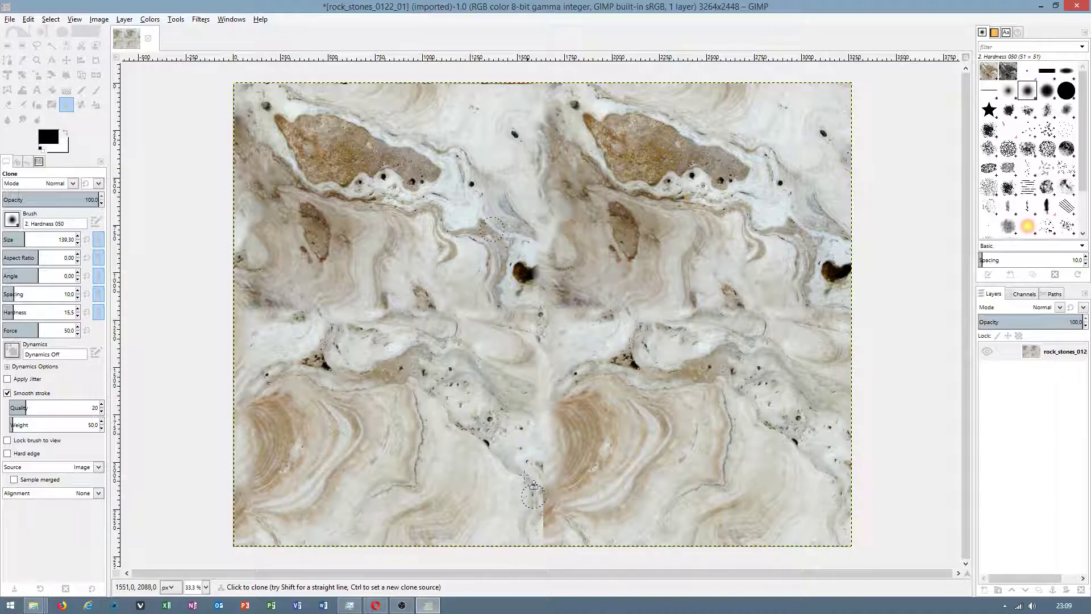
left_click(493, 404, "ctrl")
left_click_drag(559, 431, 550, 555)
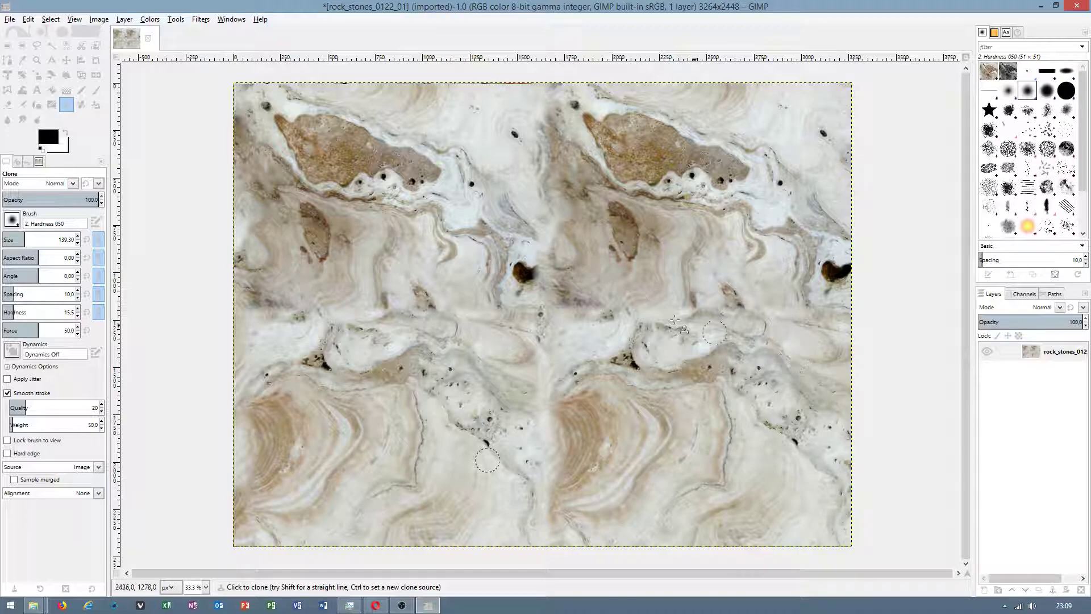
left_click(177, 20)
- Offset the layer again by width/2 and height/2 with wrap-around
left_click(448, 283)
right_click(478, 261)
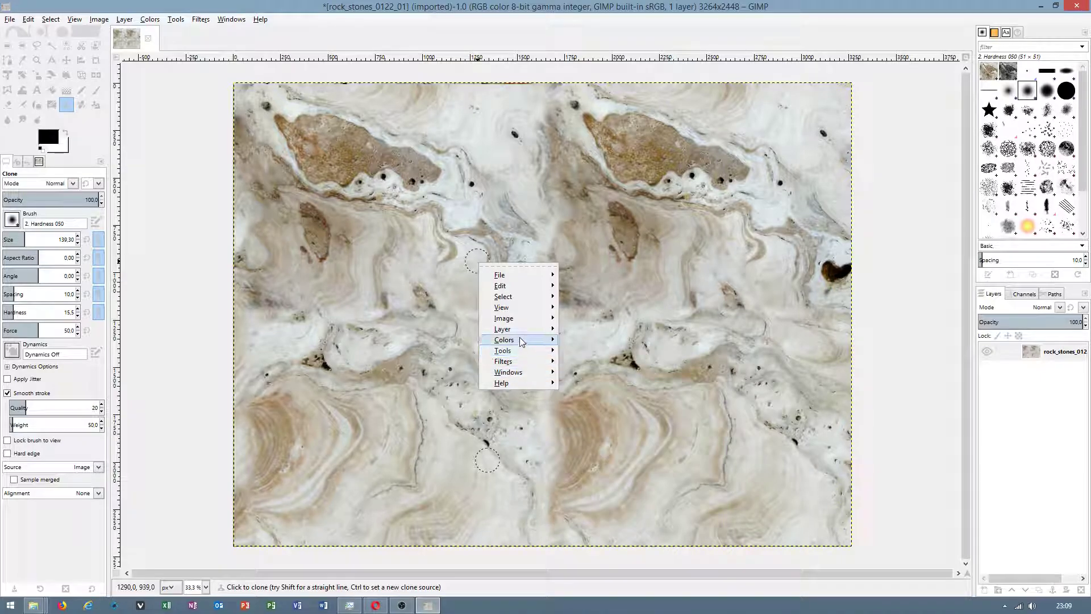
mouse_move(503, 329)
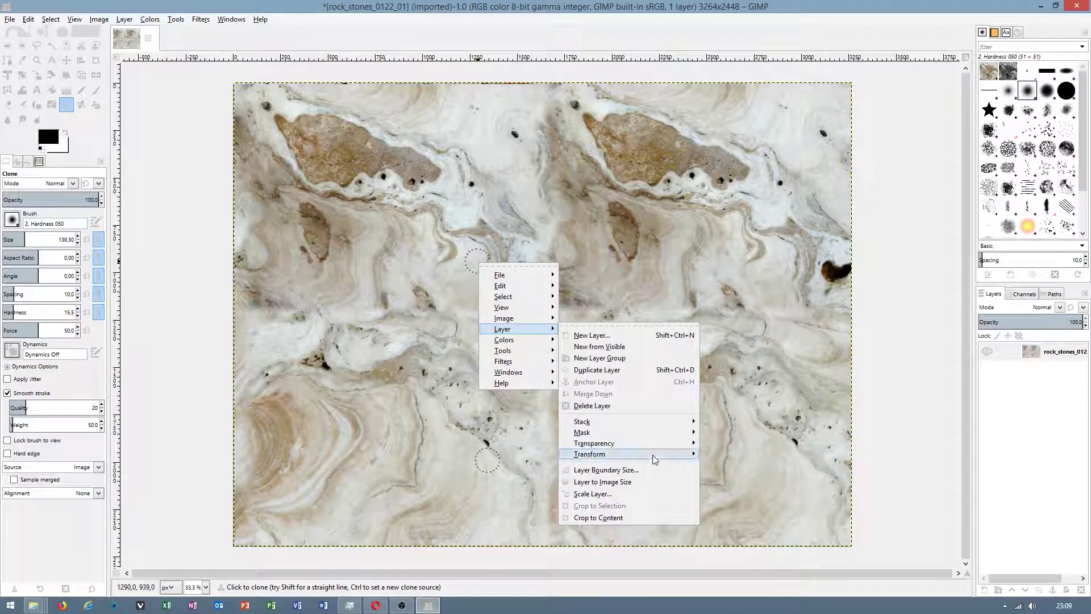
mouse_move(590, 453)
left_click(748, 541)
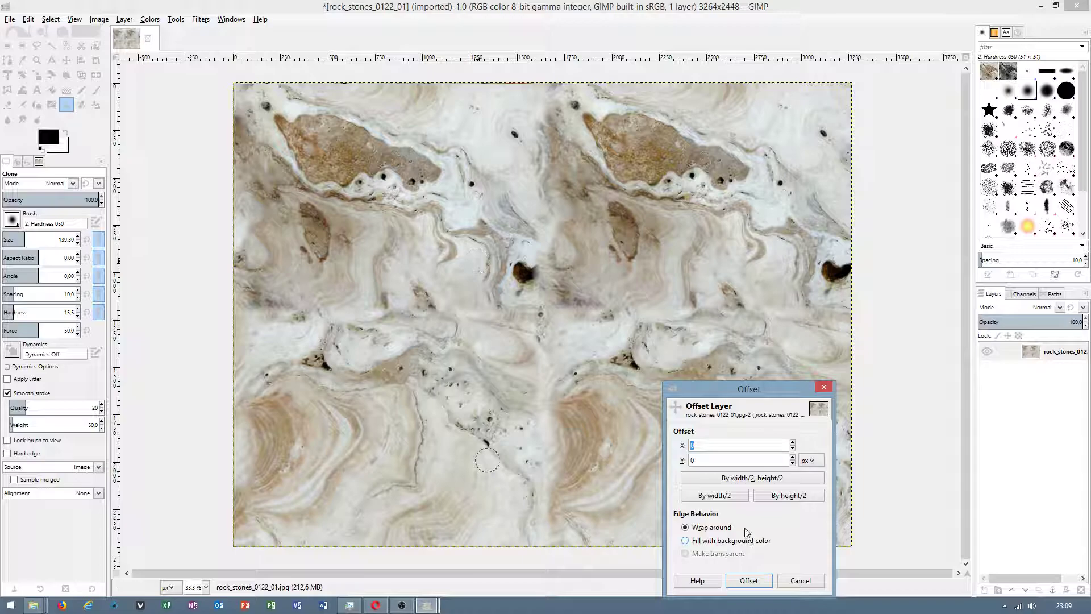
left_click(775, 480)
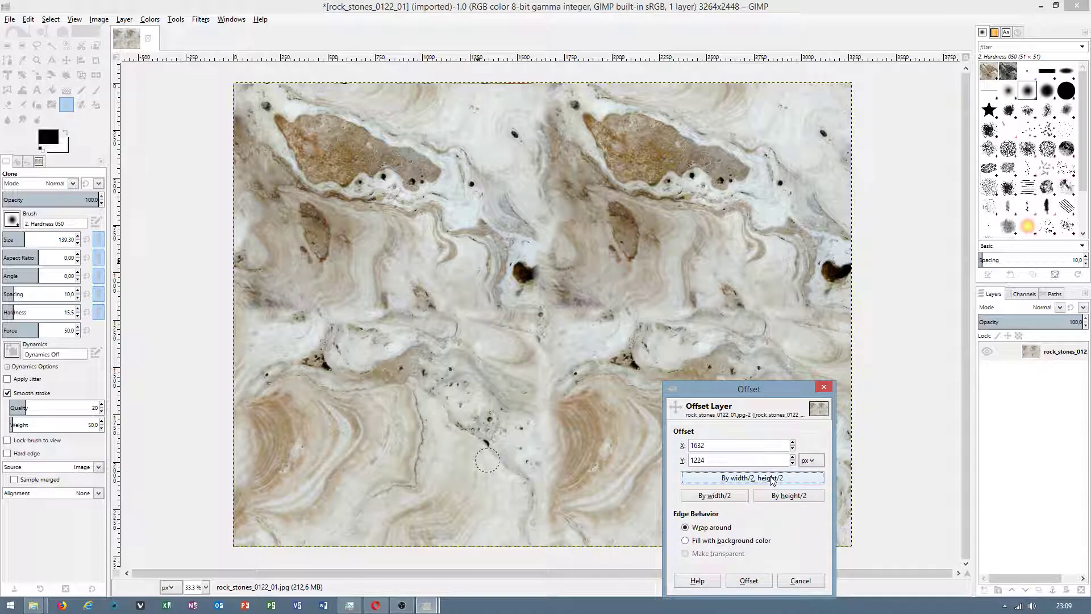
left_click(748, 582)
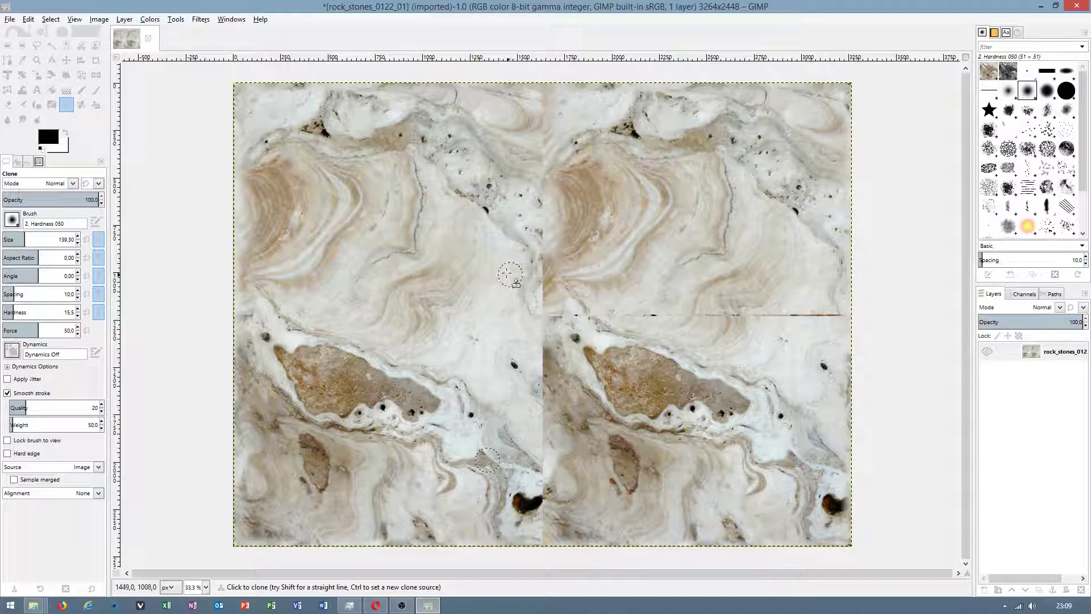
- Clone texture down the central vertical seam, top to bottom
key("ctrl")
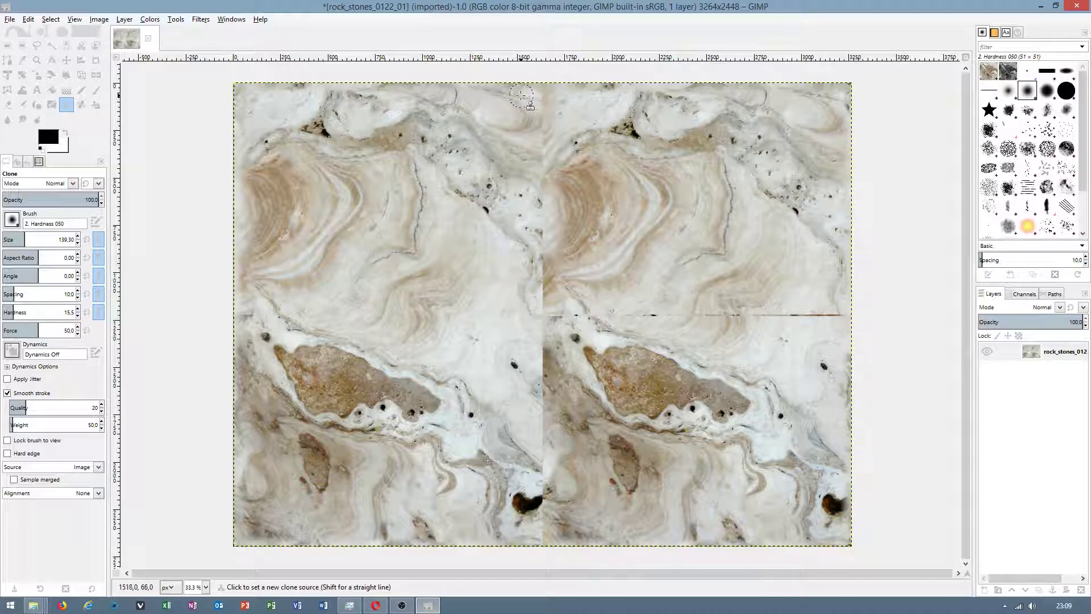
left_click(467, 212, "ctrl")
left_click_drag(542, 85, 540, 346)
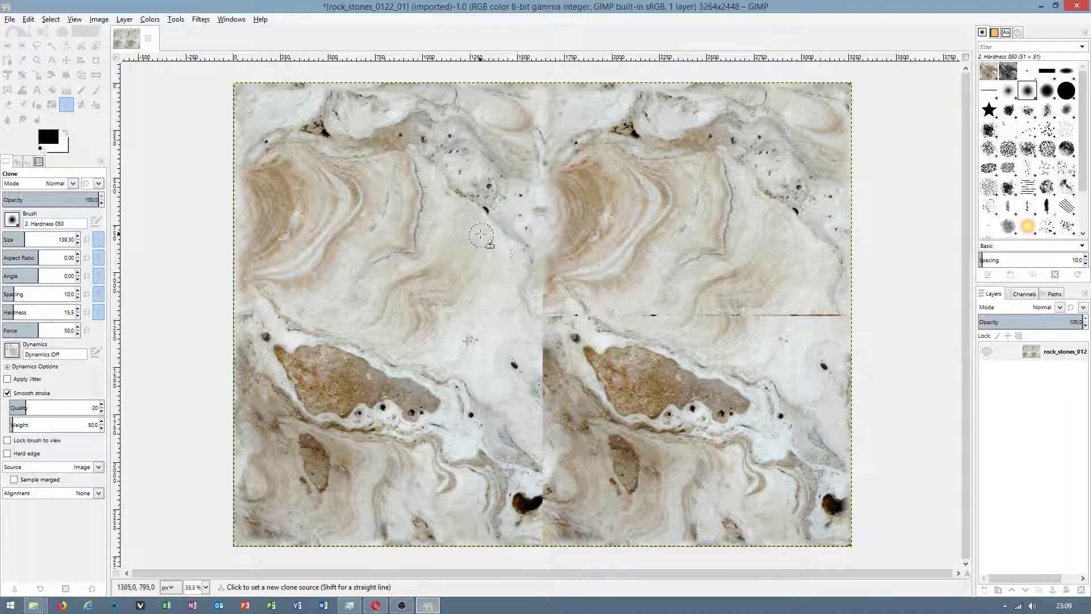
left_click(488, 374, "ctrl")
left_click_drag(538, 290, 540, 546)
left_click(468, 349, "ctrl")
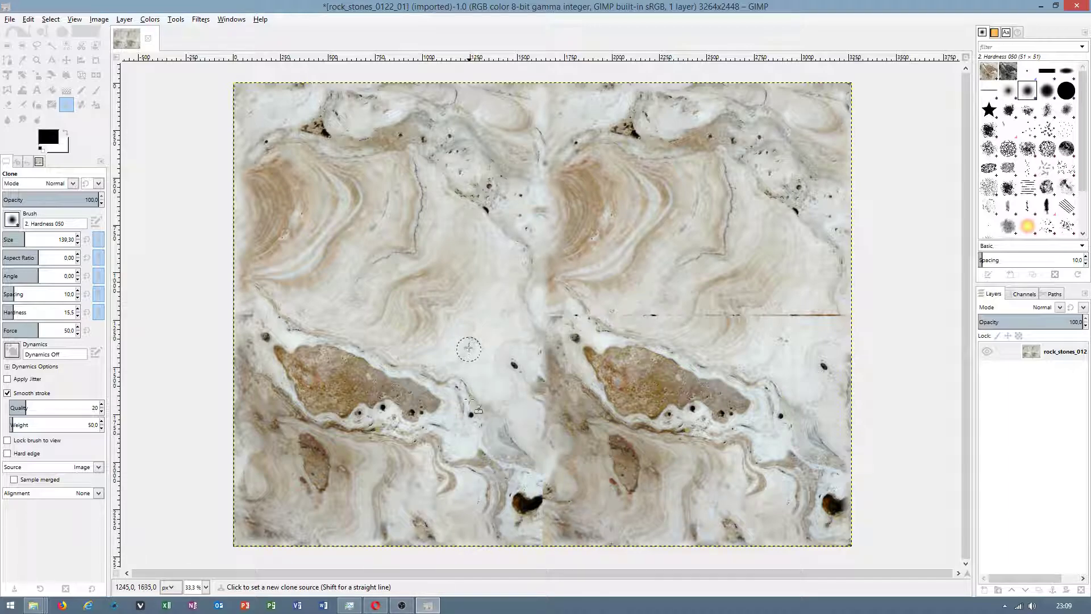
left_click_drag(541, 354, 542, 550)
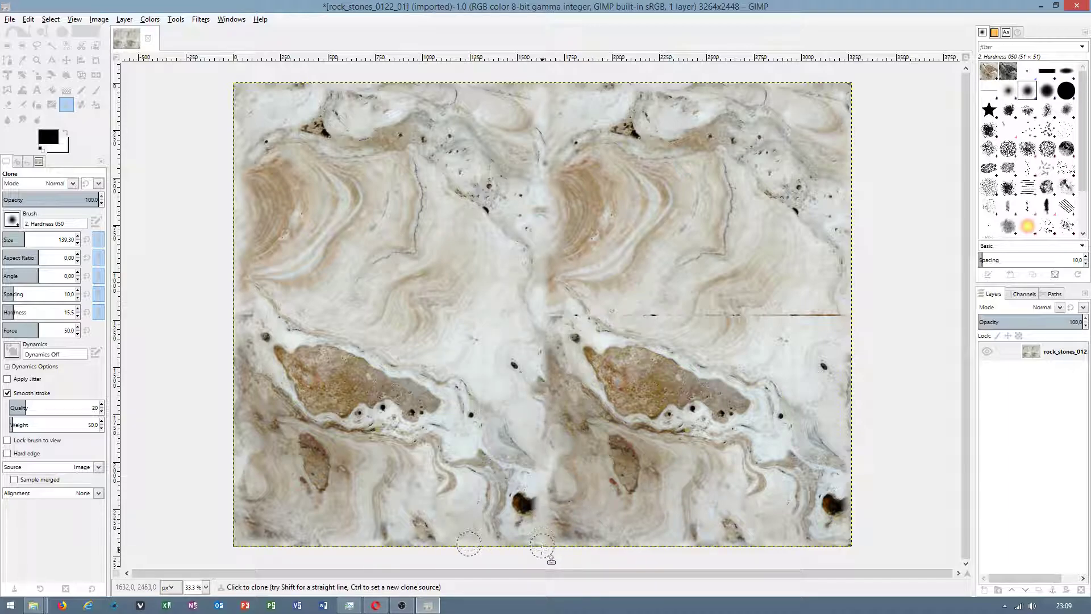
- Clone away the dark horizontal streak across the right tile
left_click(476, 370, "ctrl")
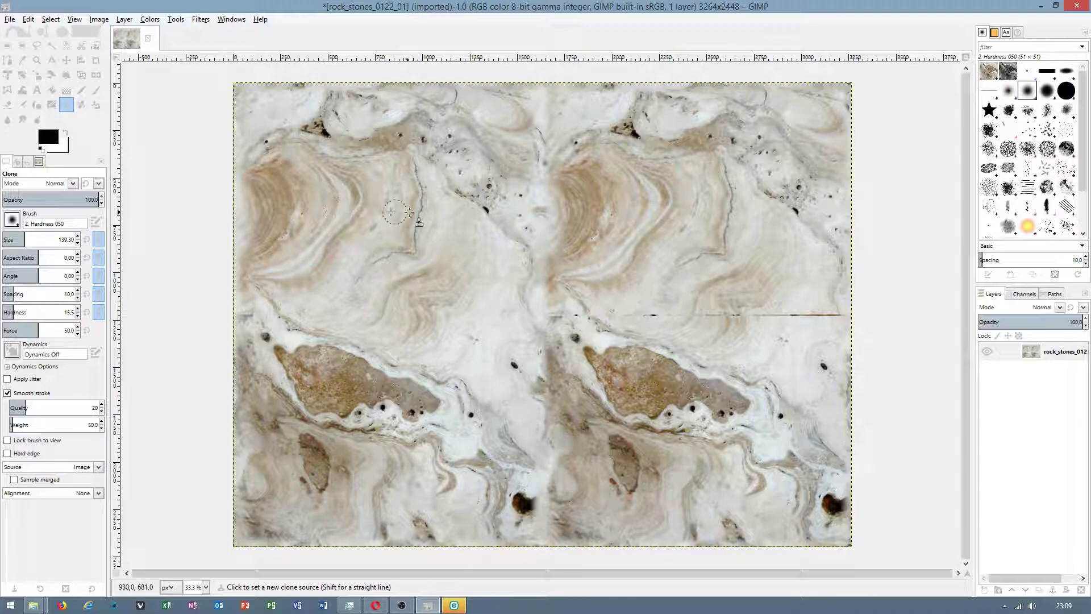
left_click(526, 213, "ctrl")
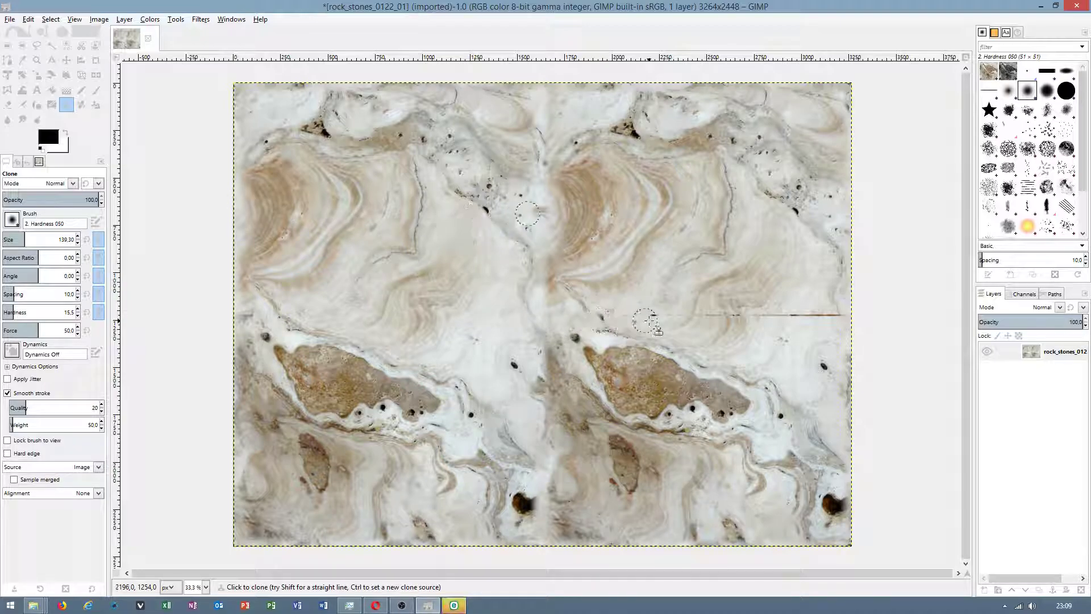
left_click_drag(646, 320, 848, 318)
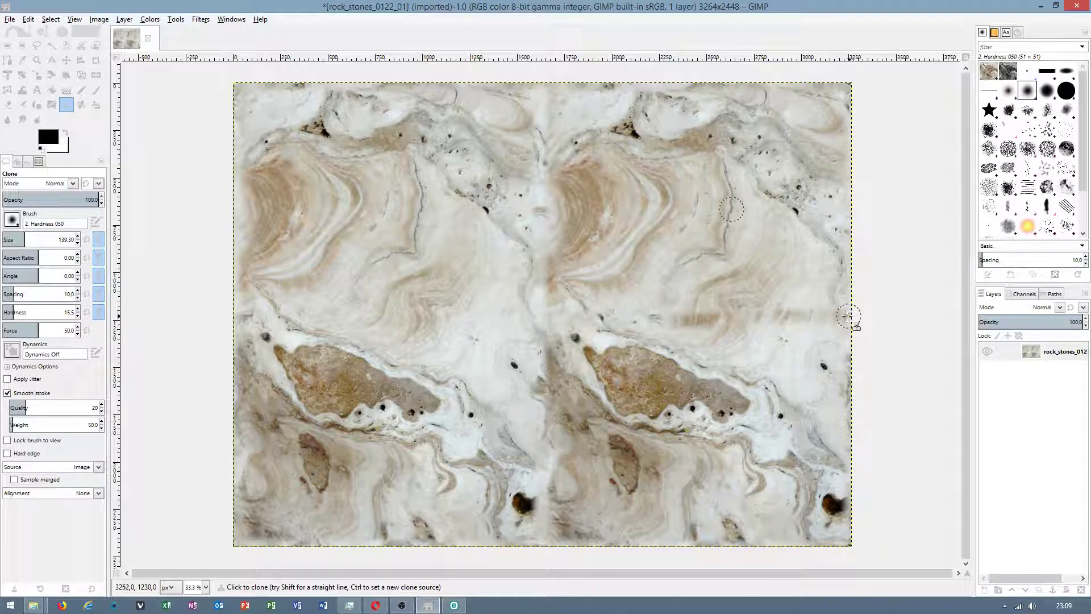
left_click(17, 20)
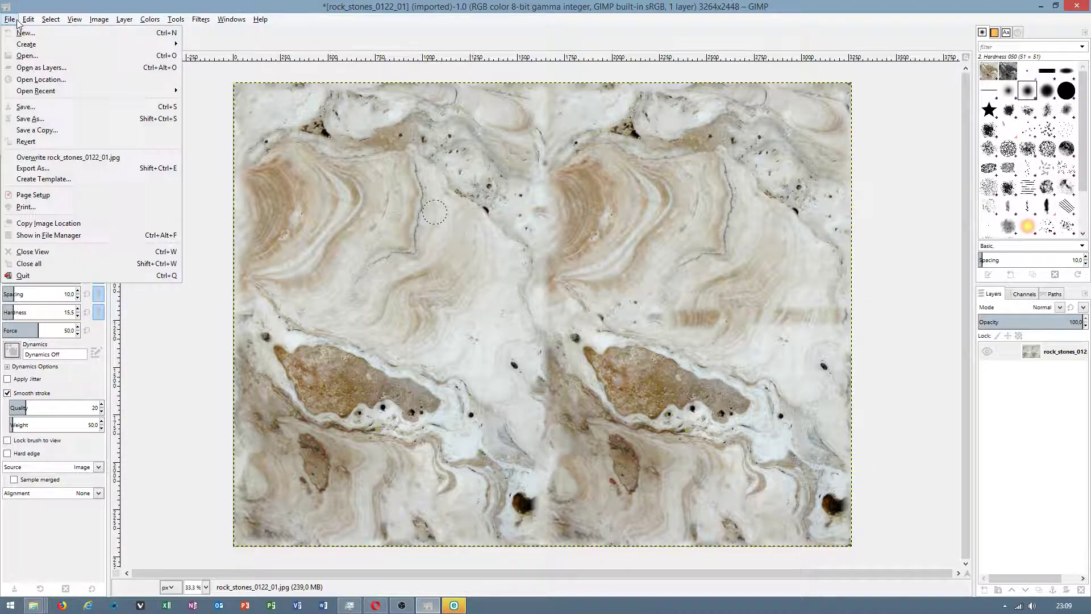
left_click(35, 118)
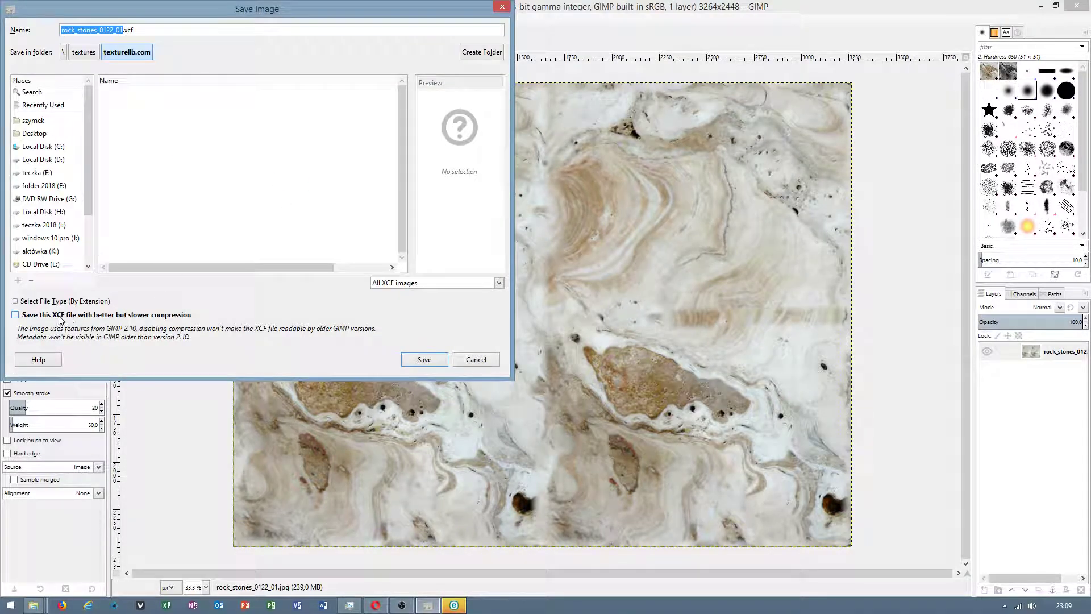
left_click(420, 284)
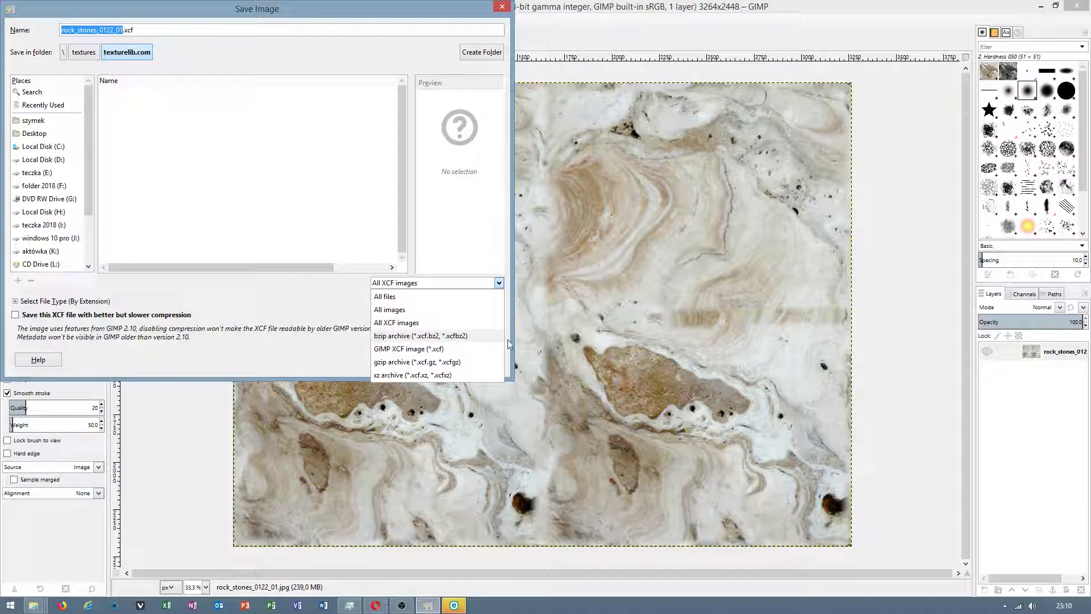
left_click(501, 322)
left_click(502, 6)
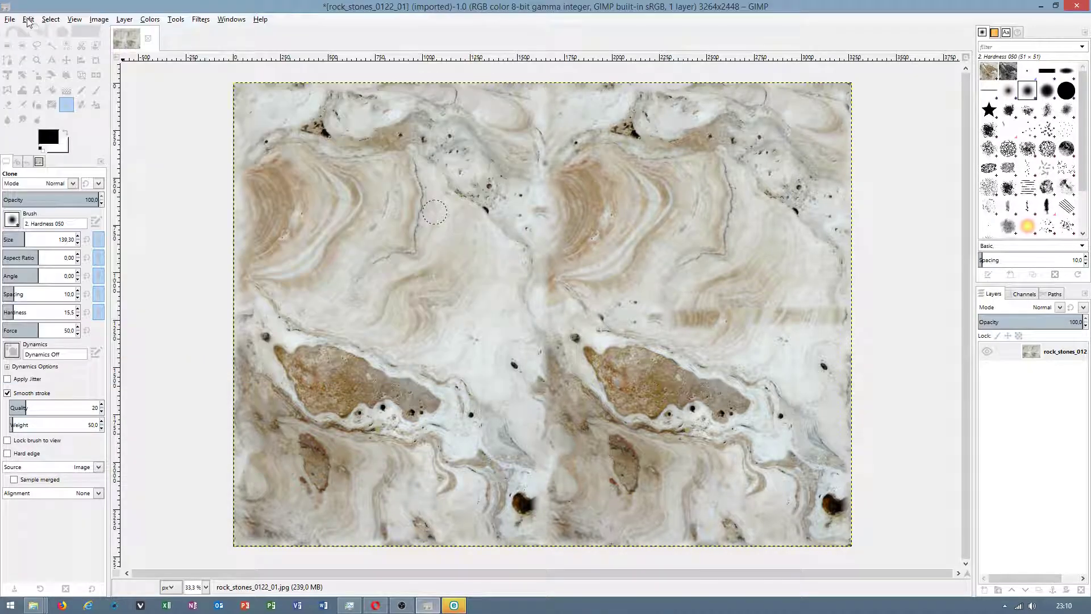
left_click(13, 20)
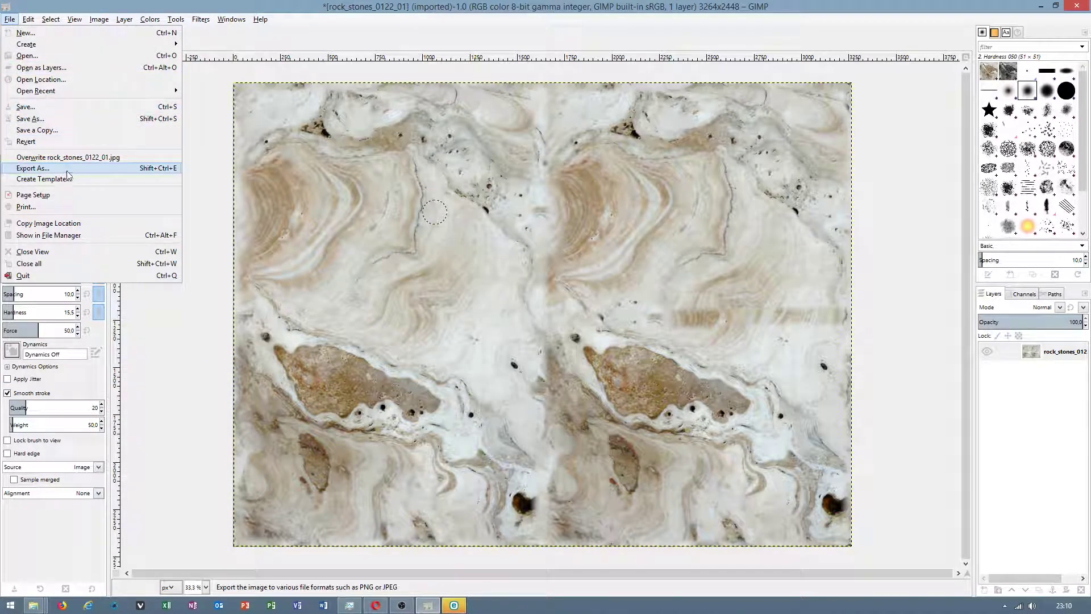
- Start Export As and set the file type to JPEG image
left_click(32, 168)
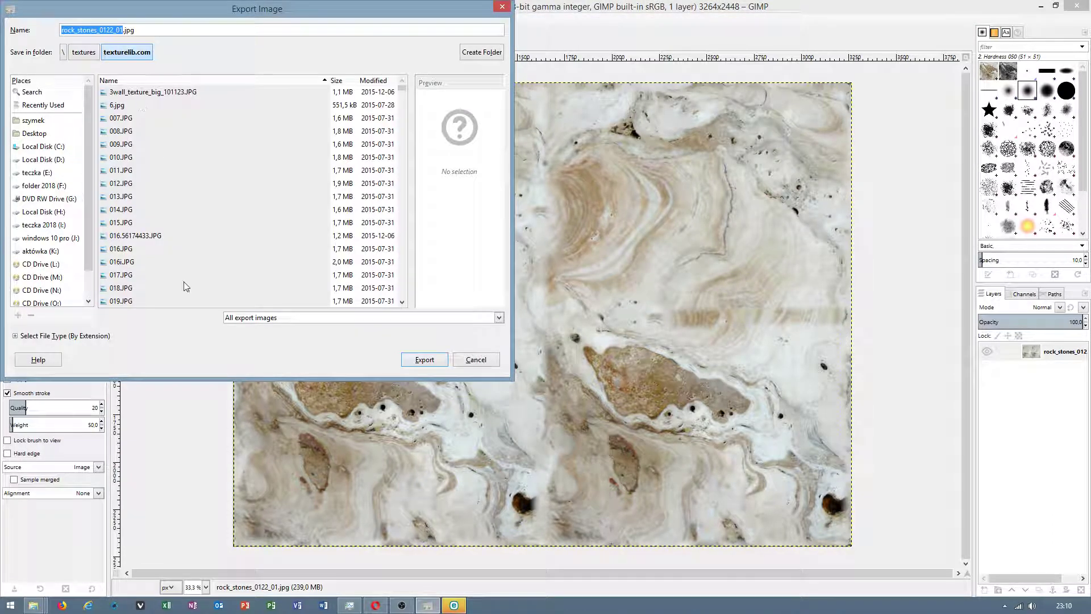
left_click(15, 336)
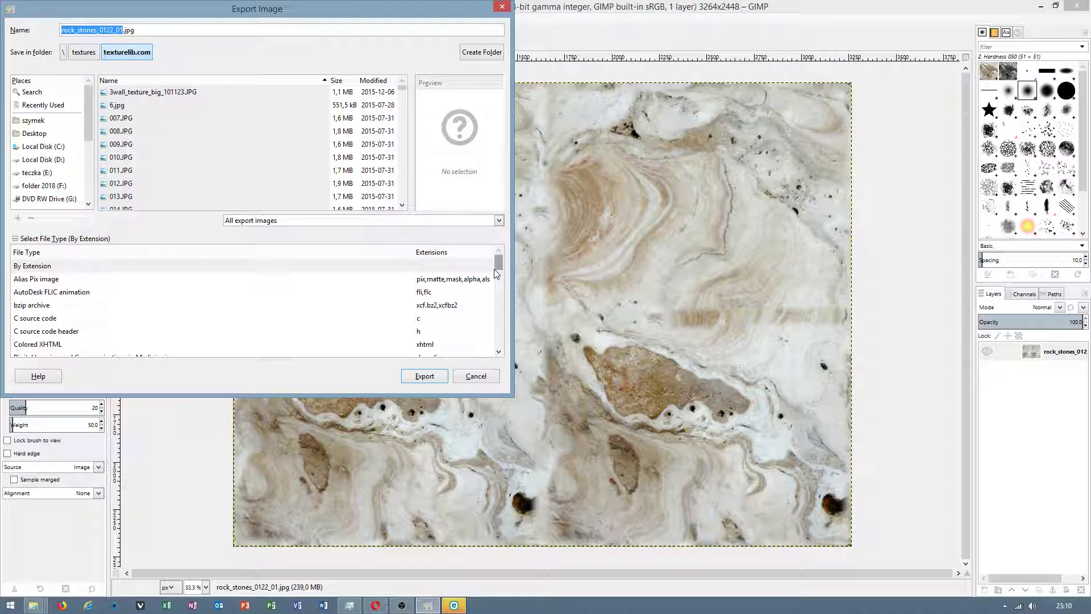
left_click_drag(495, 272, 494, 296)
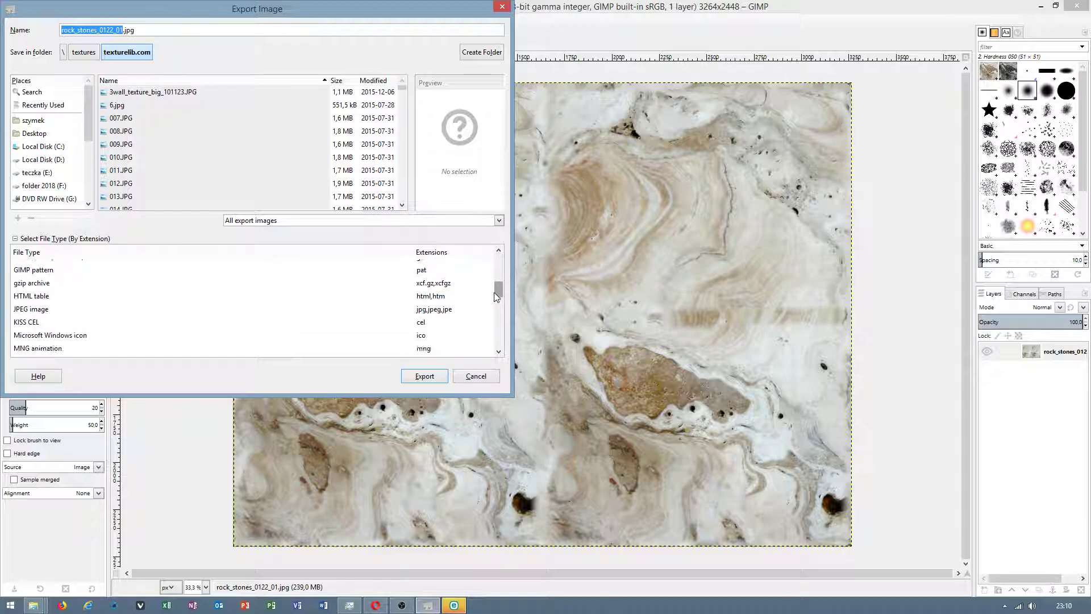
left_click(427, 304)
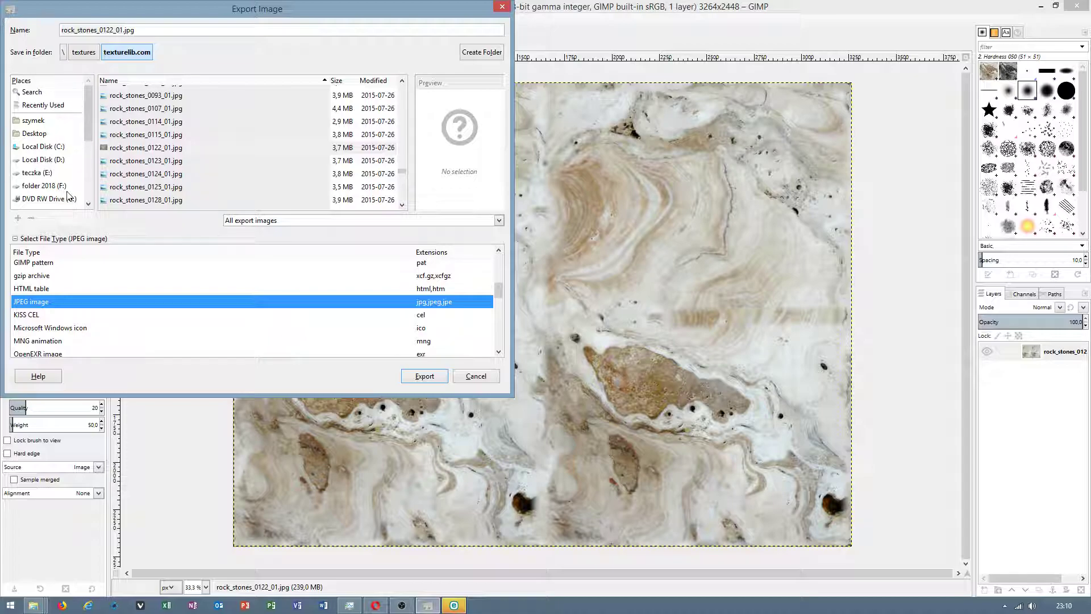
- Browse to F: > textures > biblioteka graficzna tekstur3 > corrected and name the file rock_stones_fixed.jpg
left_click(61, 186)
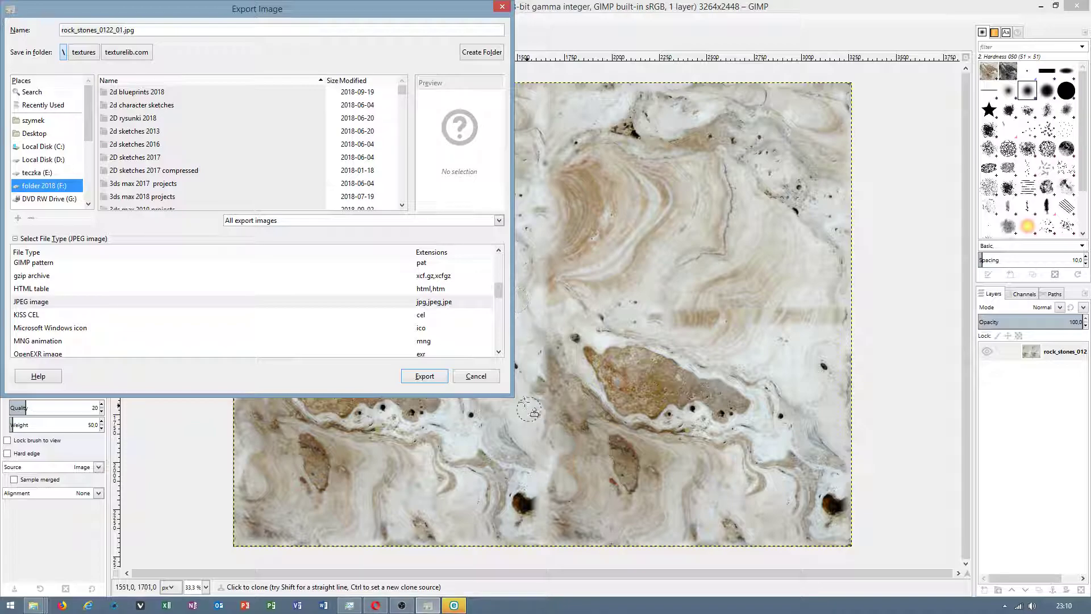
left_click_drag(512, 394, 638, 484)
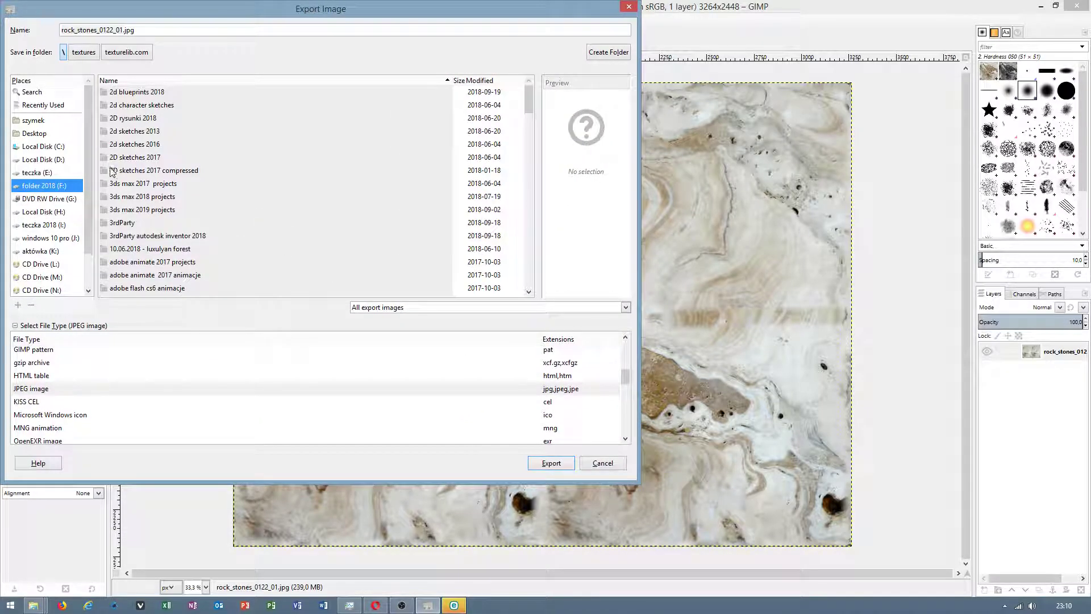
left_click_drag(532, 103, 531, 265)
double_click(108, 256)
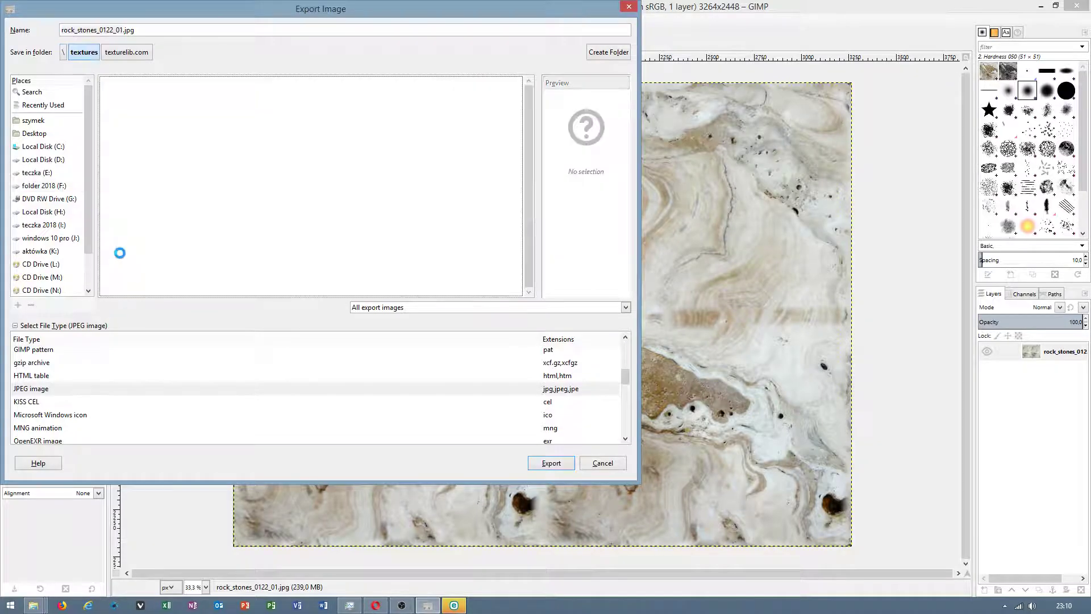
double_click(150, 119)
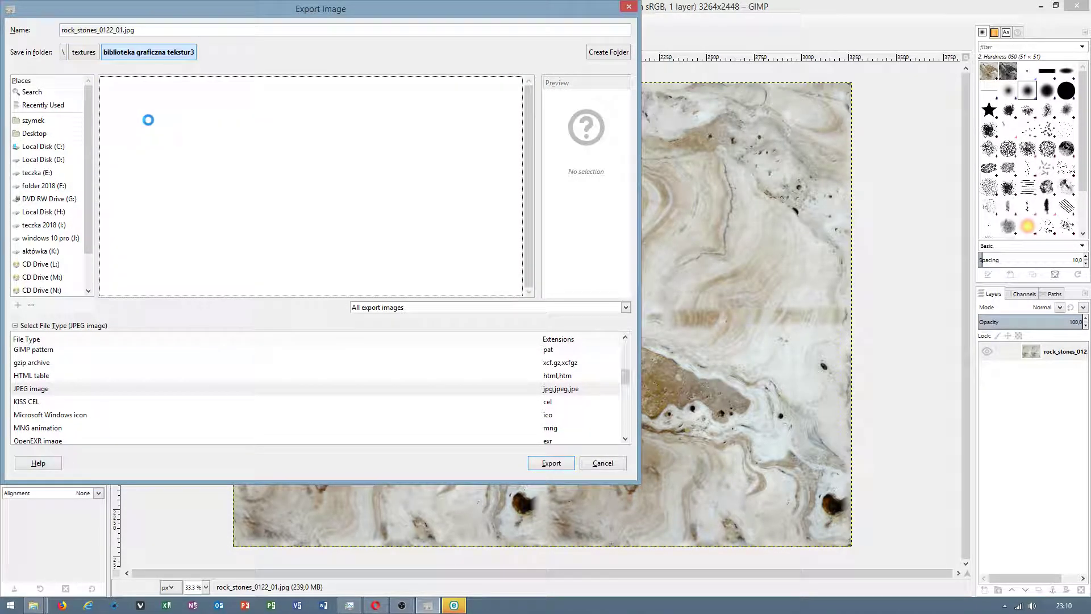
double_click(124, 222)
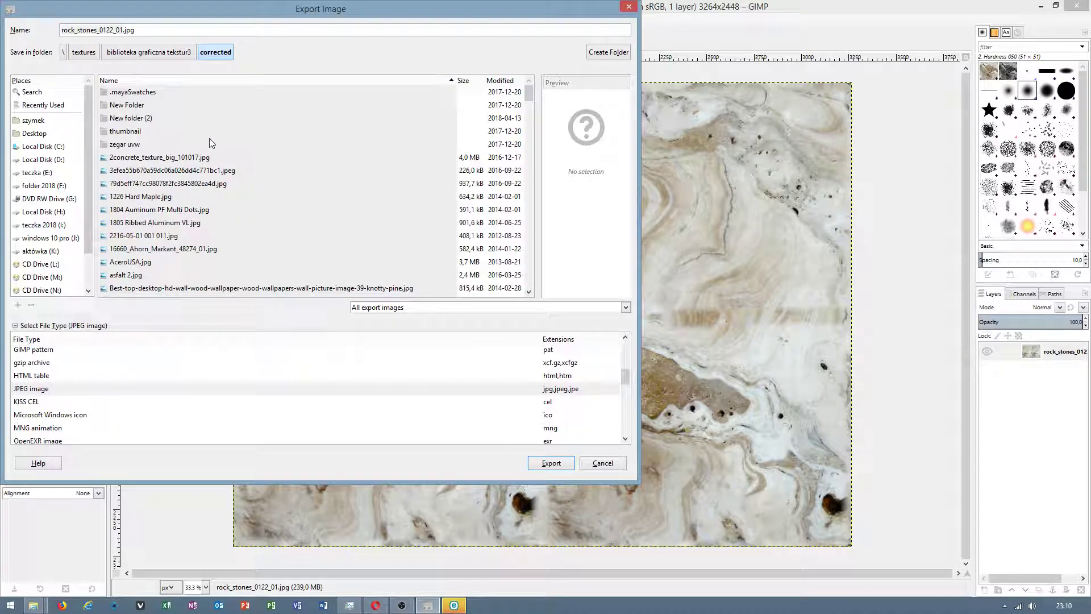
left_click(125, 30)
type("fixed")
- Export the texture as rock_stones_fixed.jpg with JPEG quality raised to 100
left_click(552, 465)
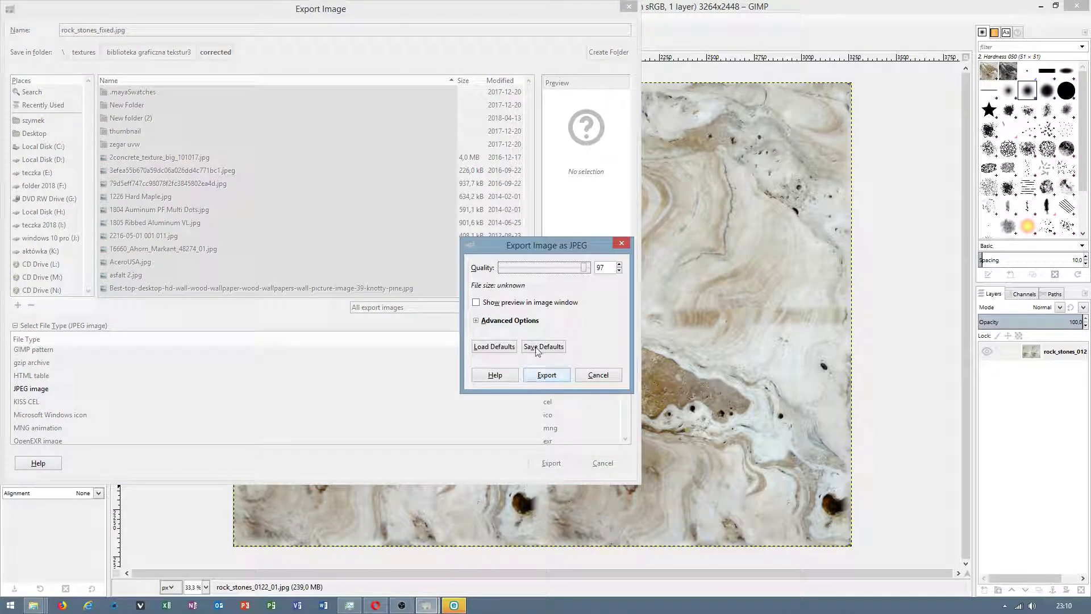
left_click_drag(585, 267, 597, 267)
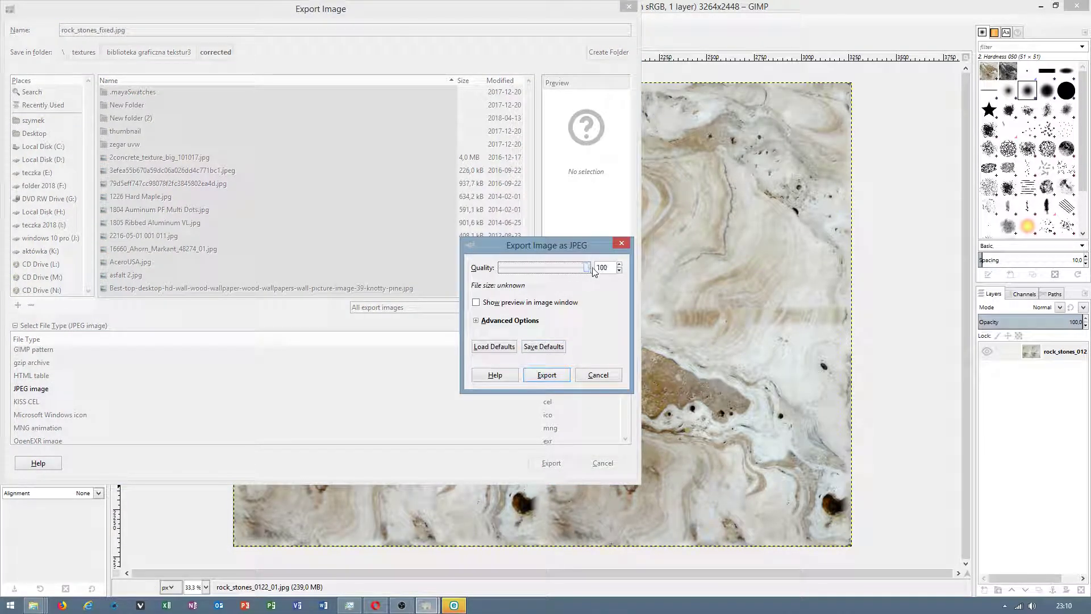
left_click(546, 375)
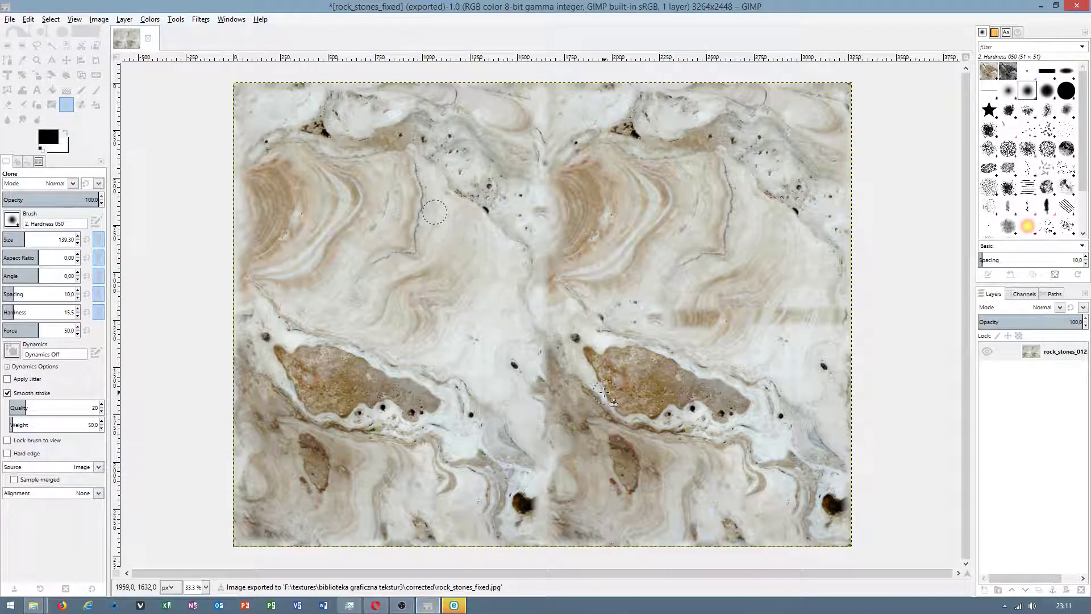
- Show the OBS Studio window from the taskbar over GIMP
left_click(400, 607)
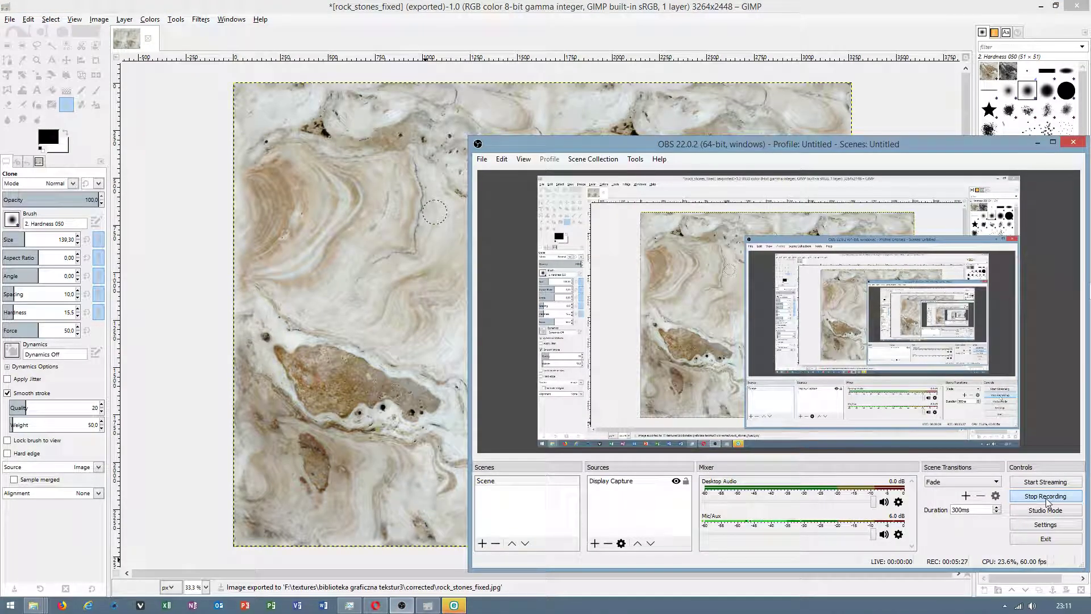